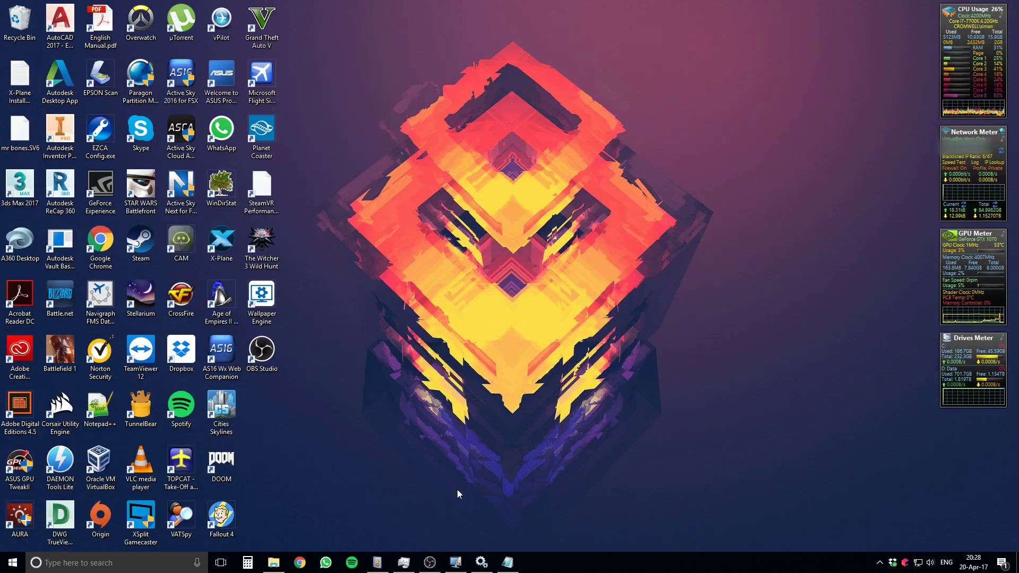
Open Task Manager and select WMI Provider Host, the top CPU consumer at about 15%.
{"action": "left_click", "coordinate": [399, 570]}
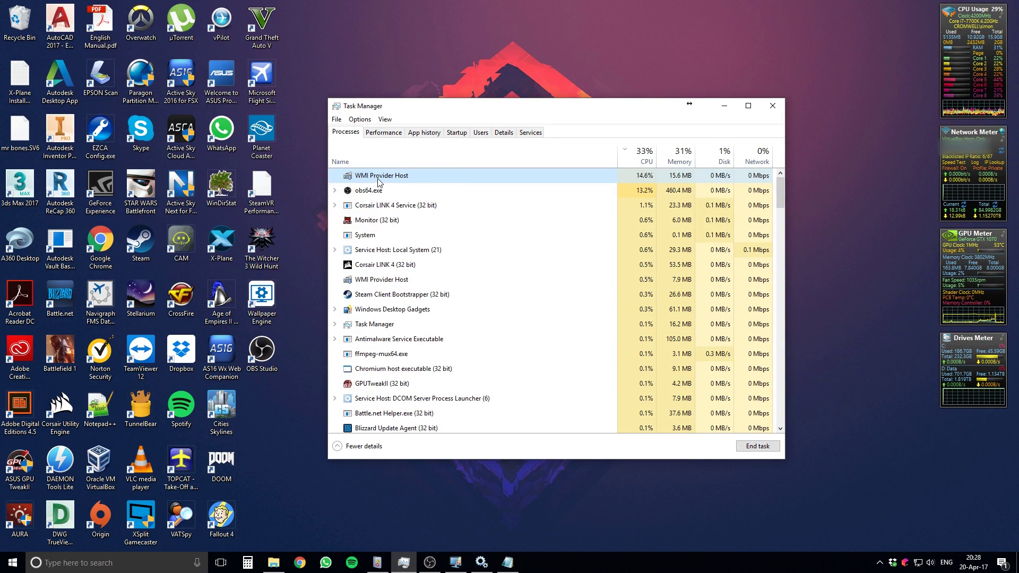
{"action": "left_click", "coordinate": [401, 181]}
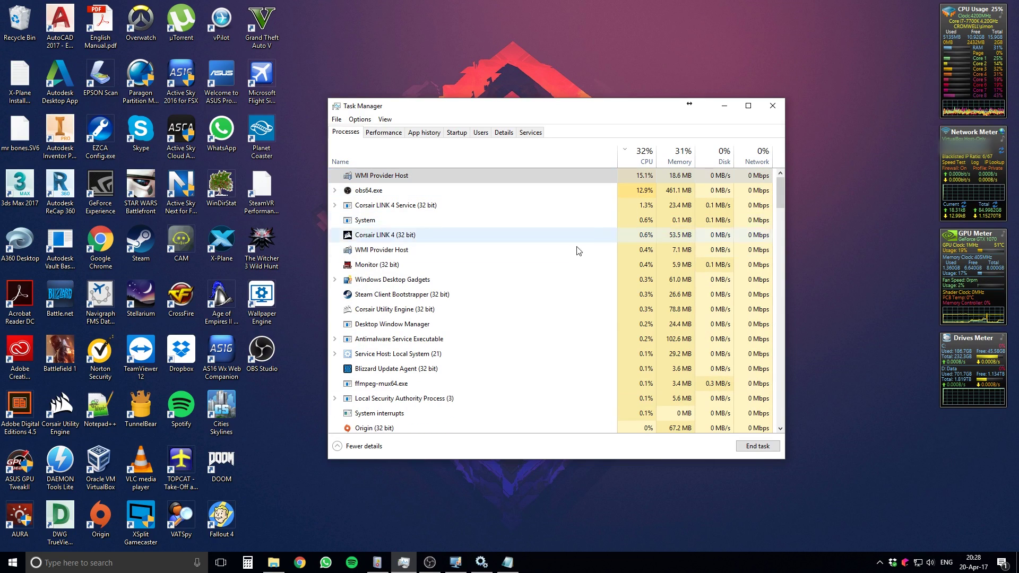
Bring the Notepad plan forward and highlight its four fixes, from restarting WMI to deleting Drives Meter.
{"action": "left_click", "coordinate": [508, 562]}
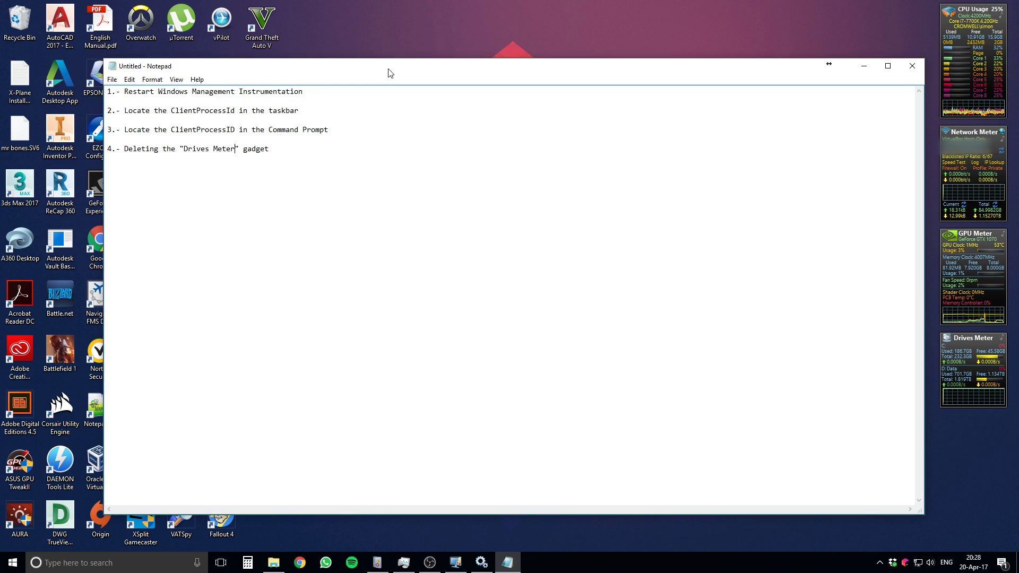
{"action": "left_click_drag", "start_coordinate": [389, 73], "coordinate": [397, 71]}
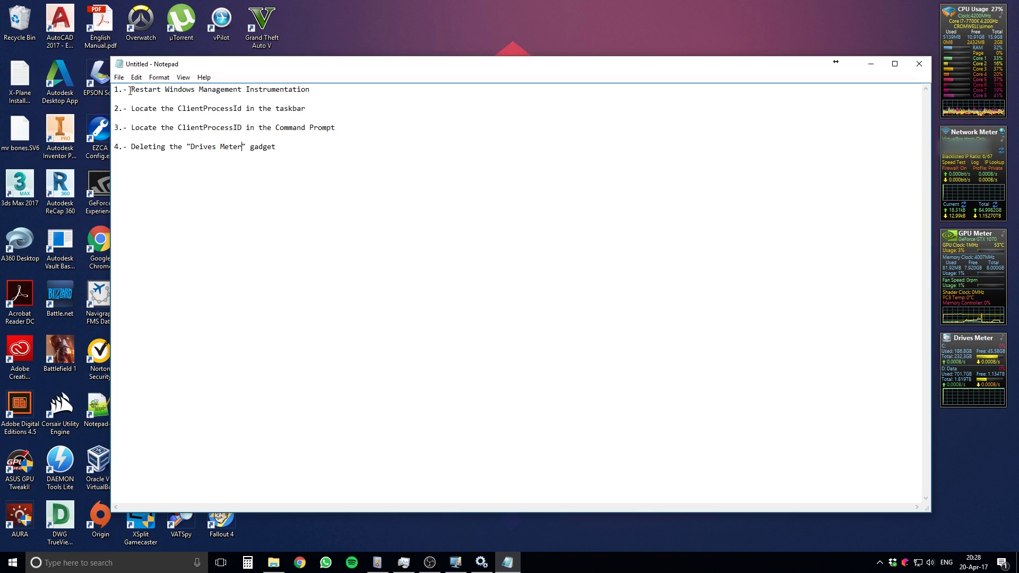
{"action": "left_click_drag", "start_coordinate": [132, 89], "coordinate": [323, 90]}
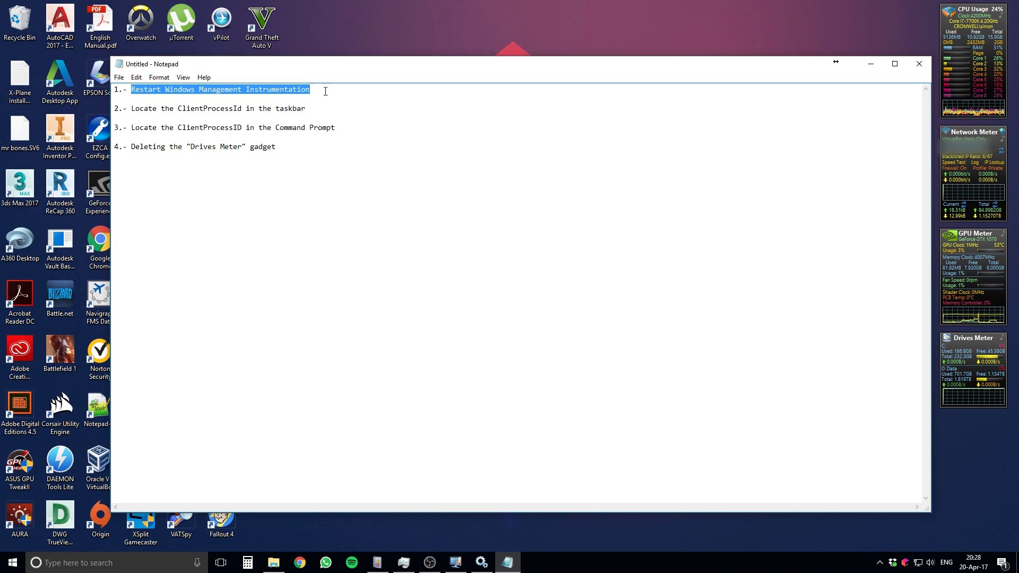
{"action": "left_click", "coordinate": [326, 92]}
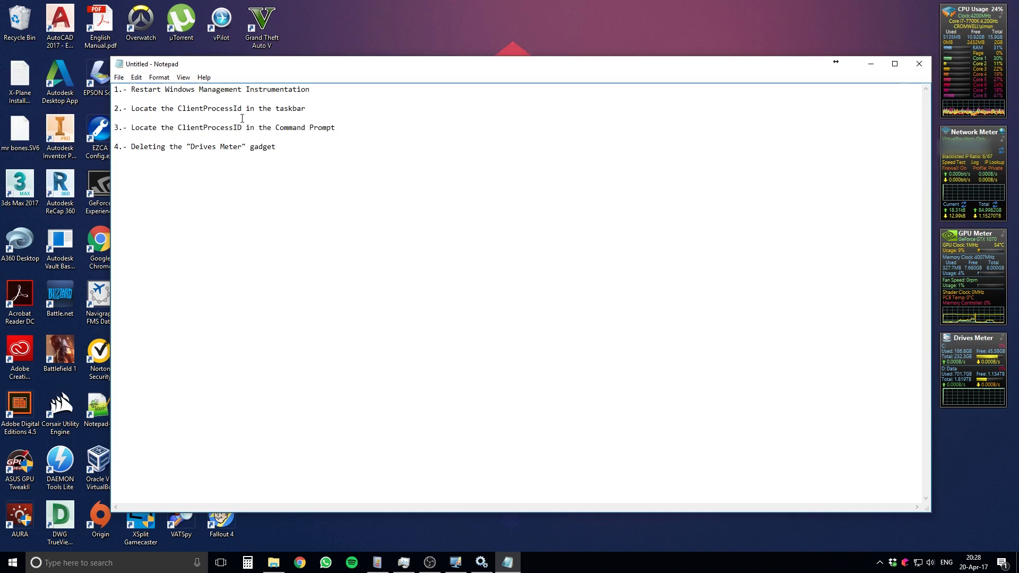
{"action": "left_click_drag", "start_coordinate": [131, 108], "coordinate": [334, 128]}
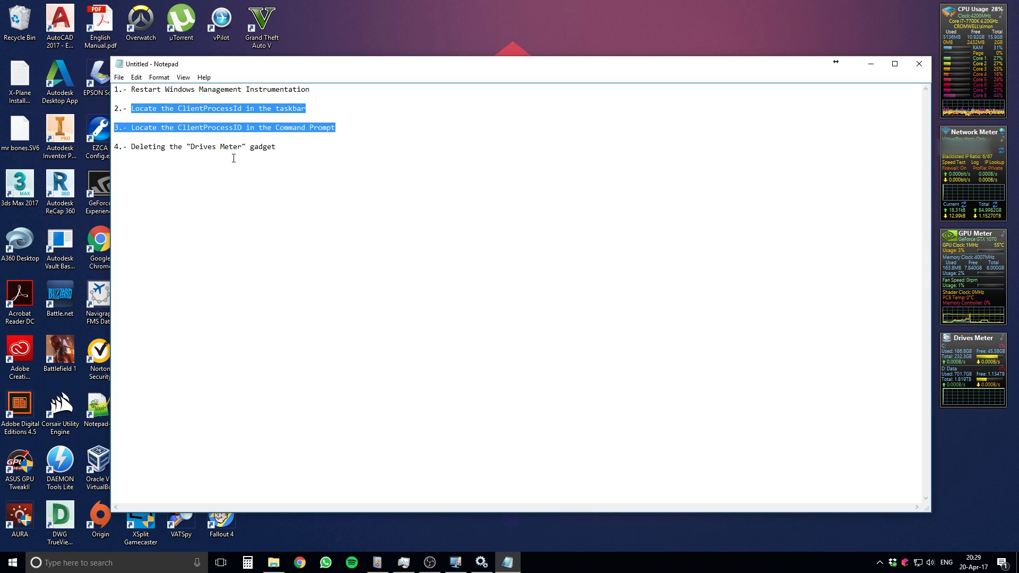
{"action": "left_click_drag", "start_coordinate": [129, 147], "coordinate": [334, 153]}
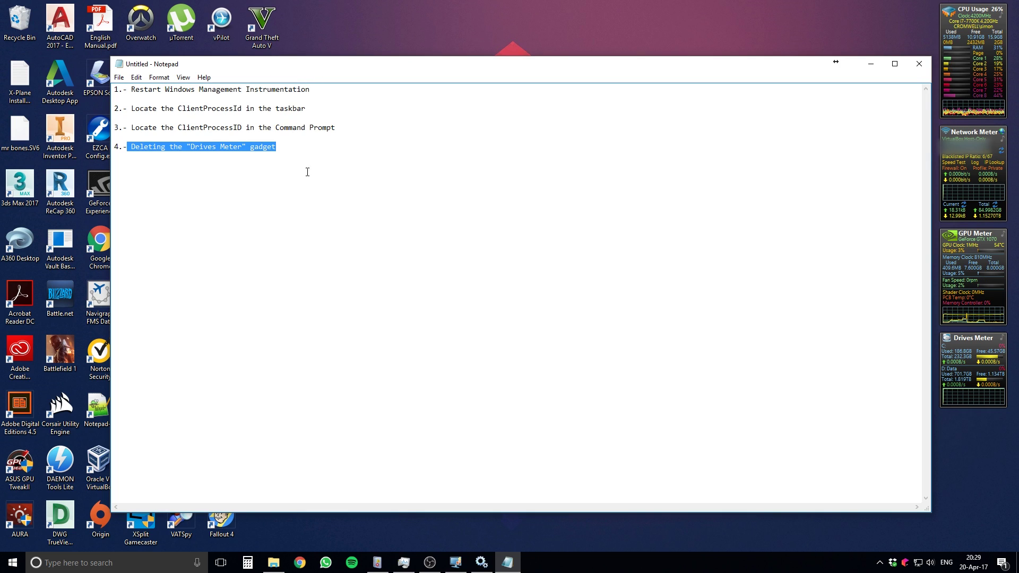
{"action": "left_click", "coordinate": [306, 89]}
{"action": "key", "text": "Down"}
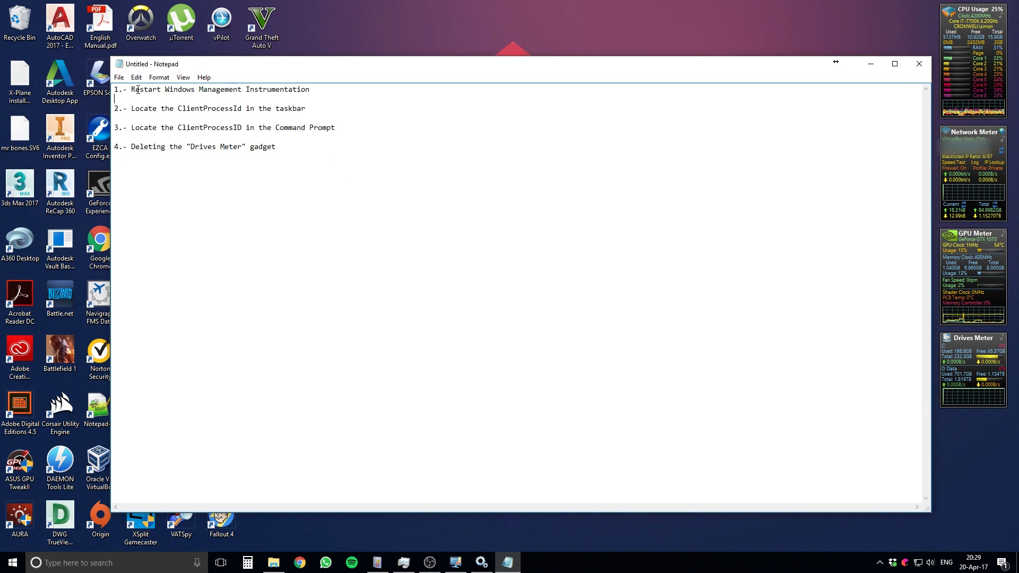
Open the full Services console from Task Manager's Services tab.
{"action": "left_click", "coordinate": [407, 564]}
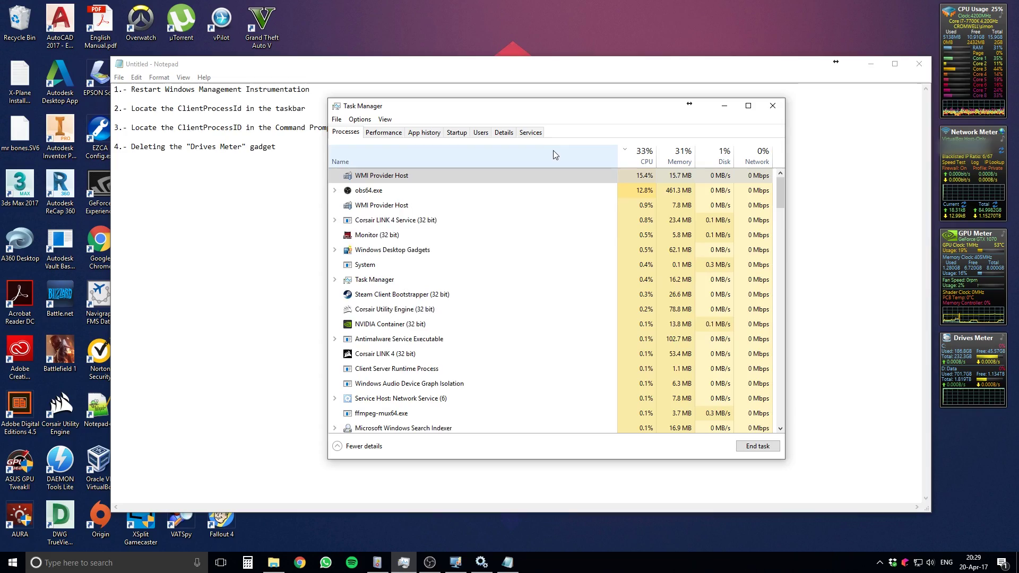
{"action": "left_click", "coordinate": [529, 133]}
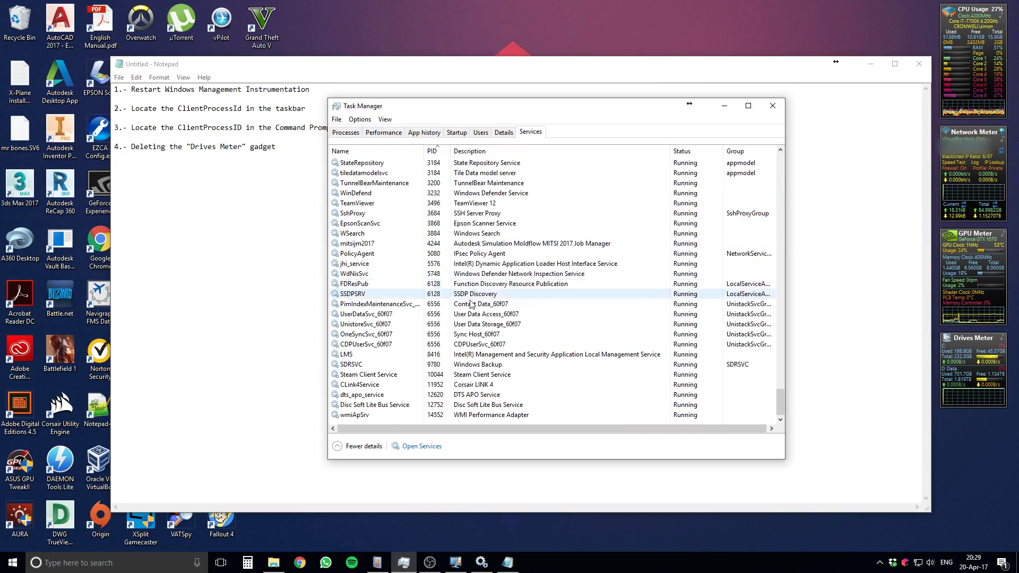
{"action": "left_click", "coordinate": [421, 447]}
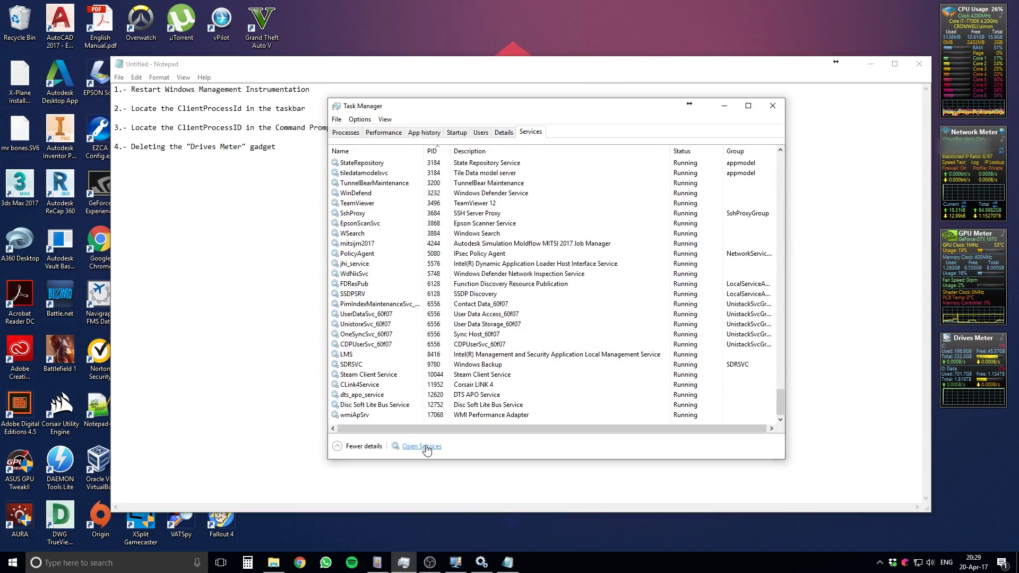
Restart the Windows Management Instrumentation service, then minimize the Services console.
{"action": "scroll", "coordinate": [388, 410], "scroll_direction": "down", "scroll_amount": 18}
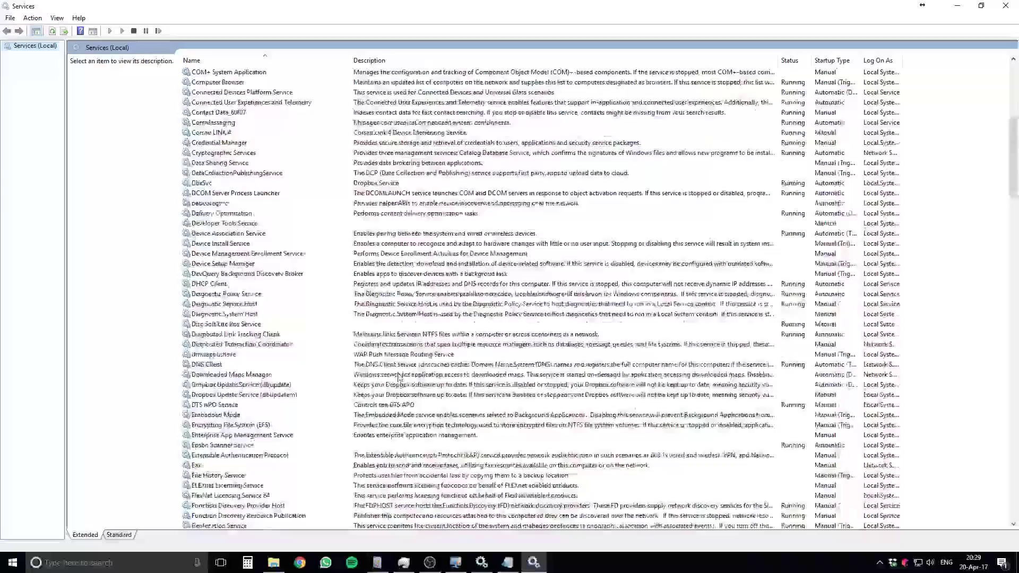
{"action": "left_click_drag", "start_coordinate": [1012, 204], "coordinate": [1012, 488]}
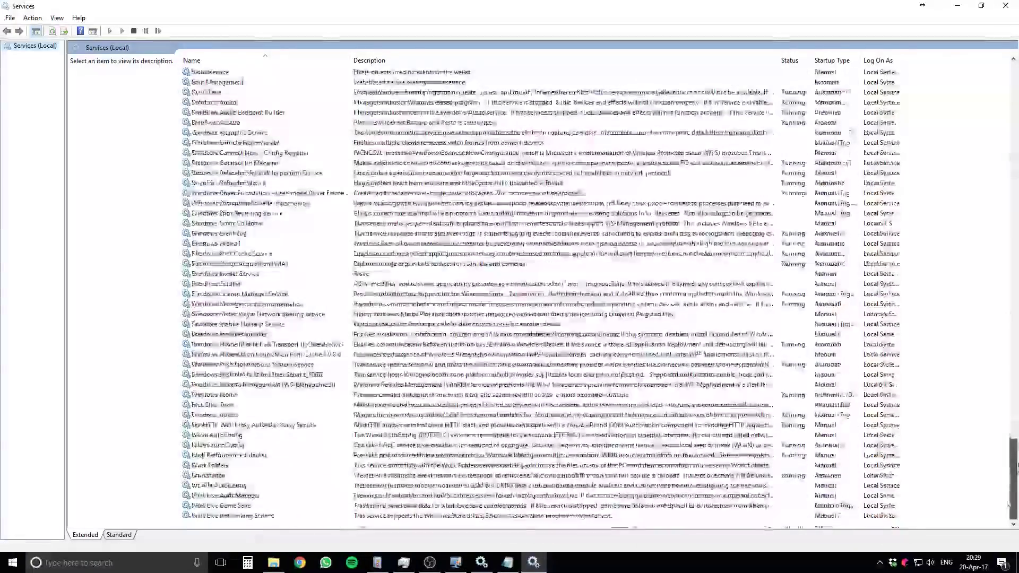
{"action": "left_click", "coordinate": [260, 305]}
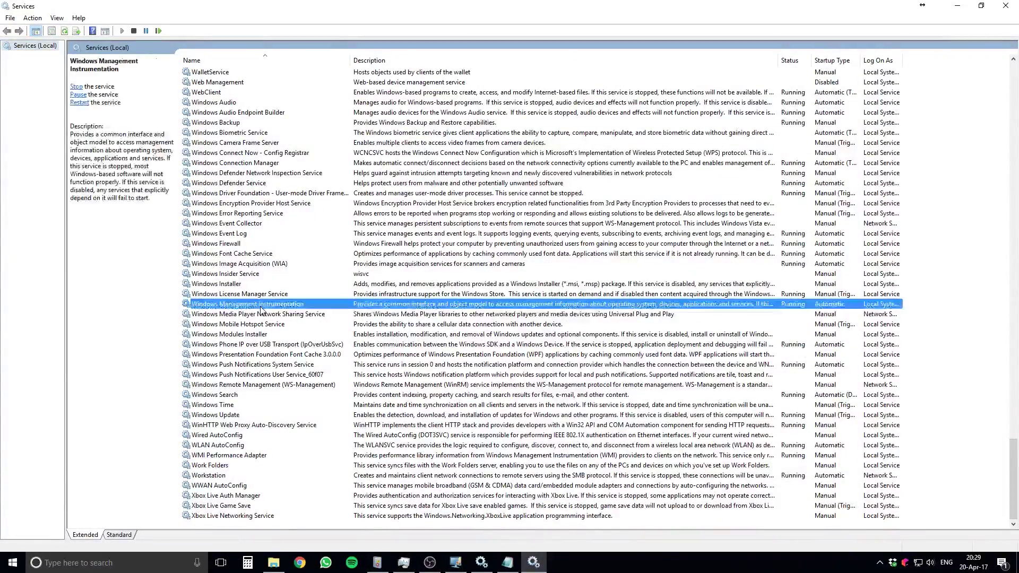
{"action": "right_click", "coordinate": [291, 307]}
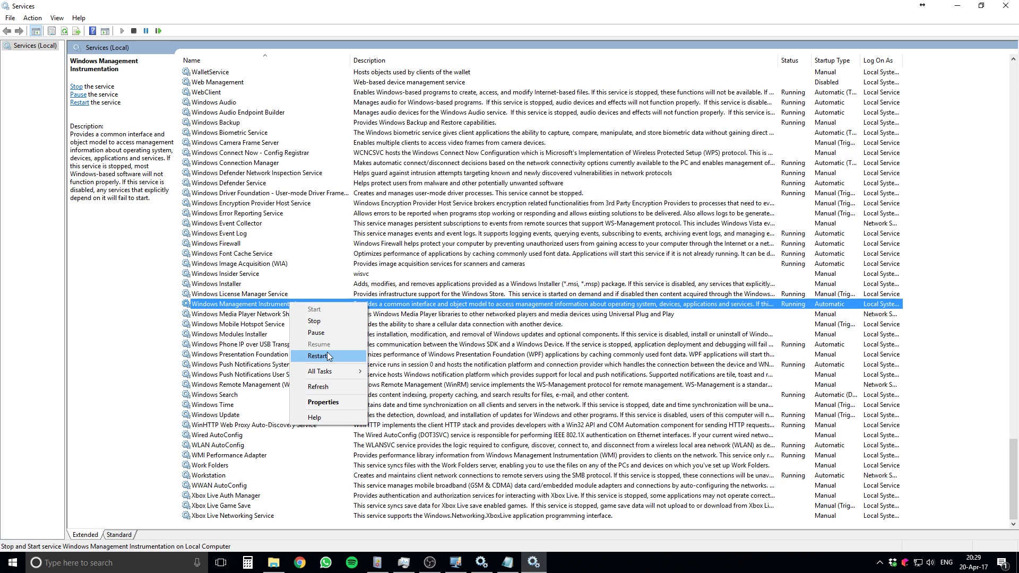
{"action": "left_click", "coordinate": [803, 309]}
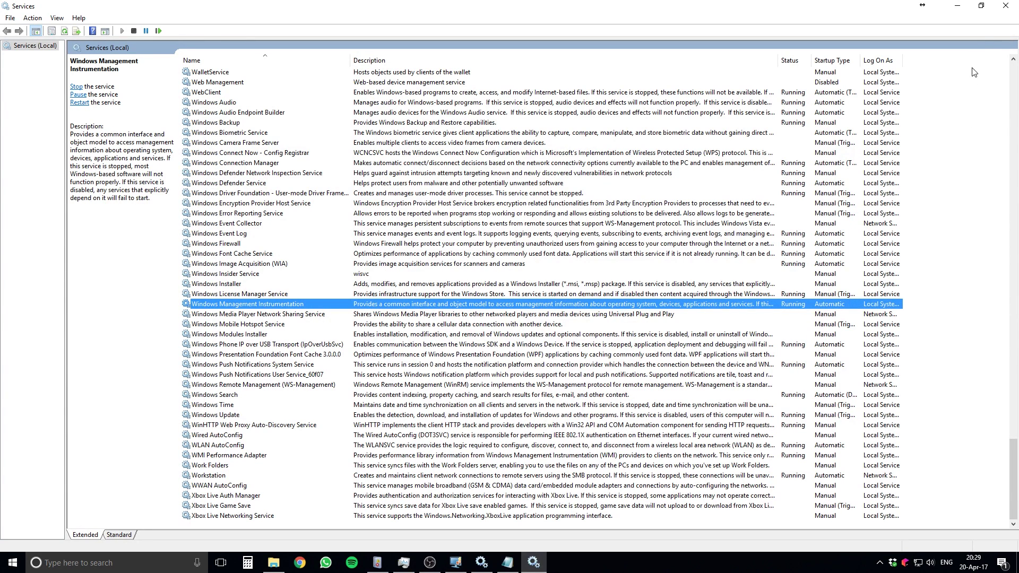
{"action": "left_click", "coordinate": [958, 6]}
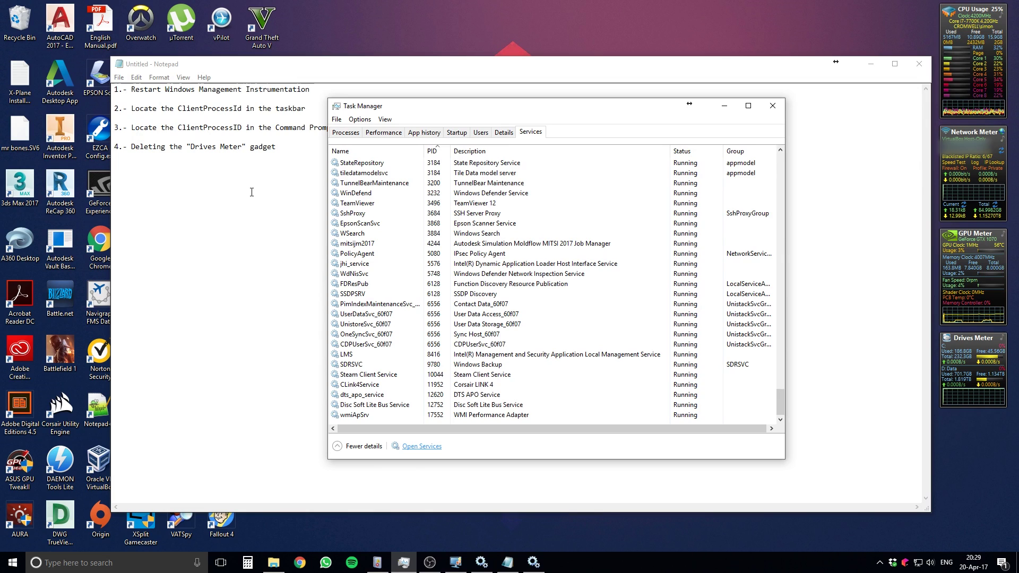
Launch Event Viewer from the Win+X menu, showing its Overview and Summary page.
{"action": "left_click", "coordinate": [275, 109]}
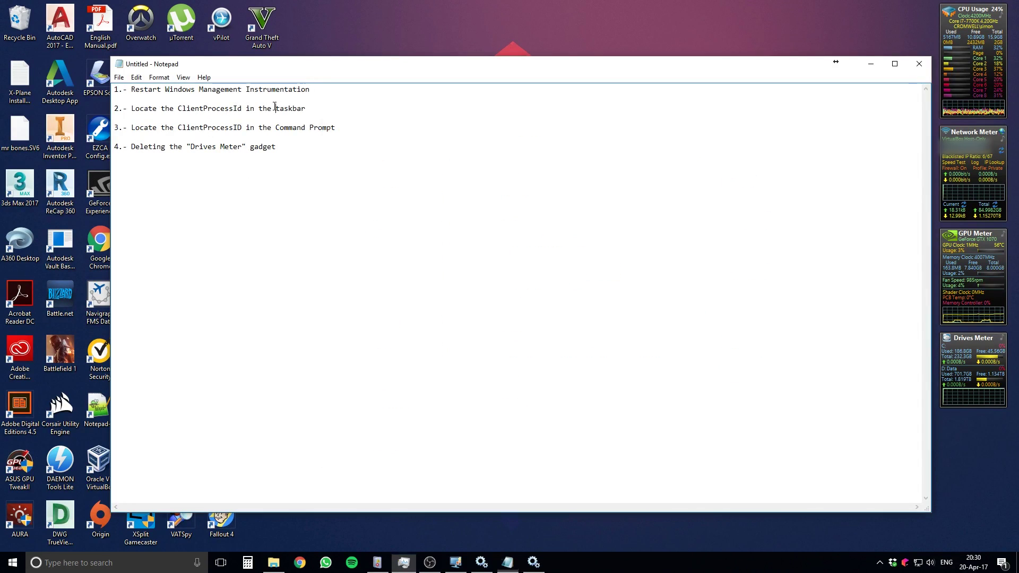
{"action": "left_click", "coordinate": [567, 531]}
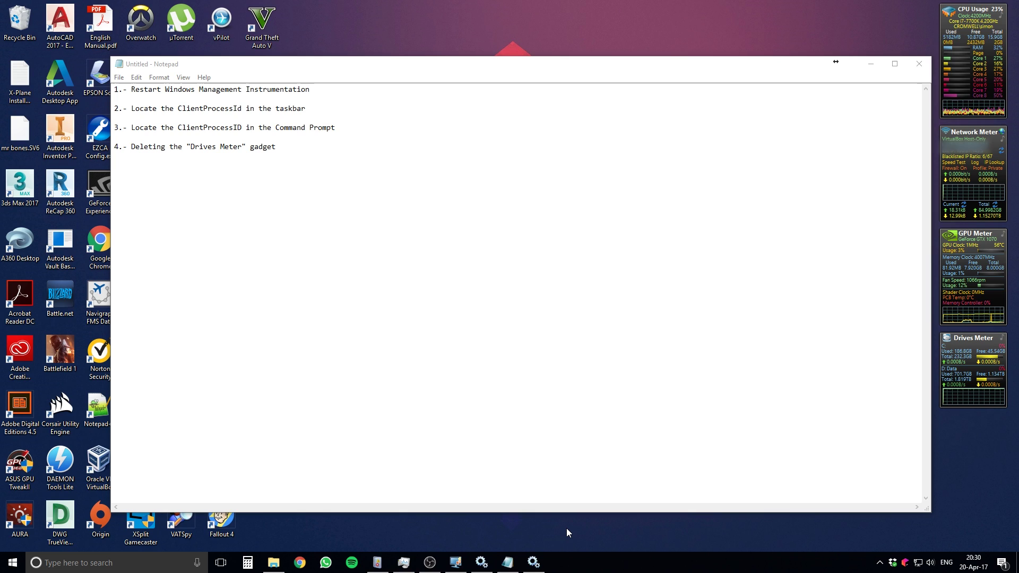
{"action": "key", "text": "super+x"}
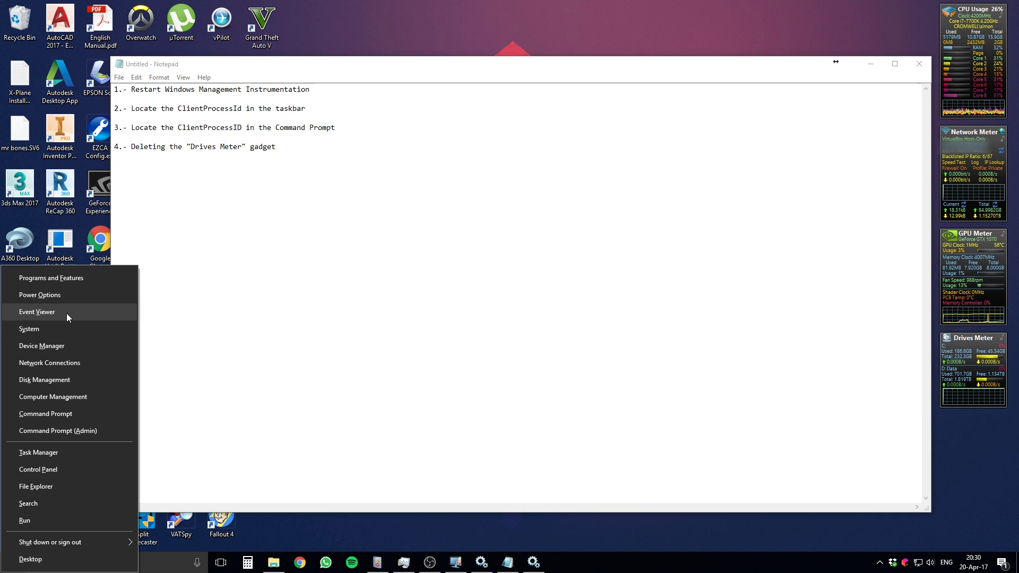
{"action": "left_click", "coordinate": [38, 313]}
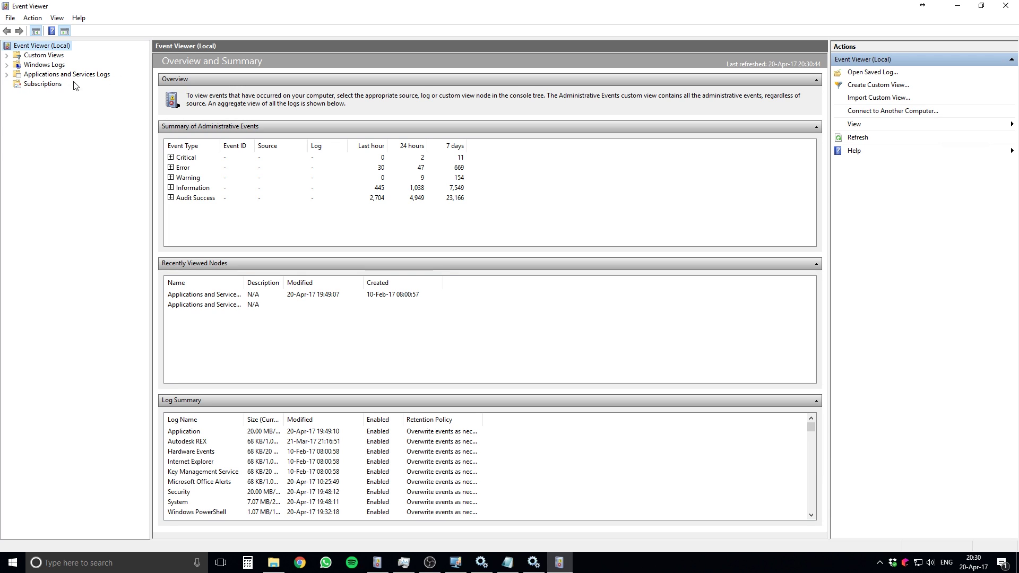
Expand Applications and Services Logs down to Microsoft > Windows in the log tree.
{"action": "left_click", "coordinate": [5, 75]}
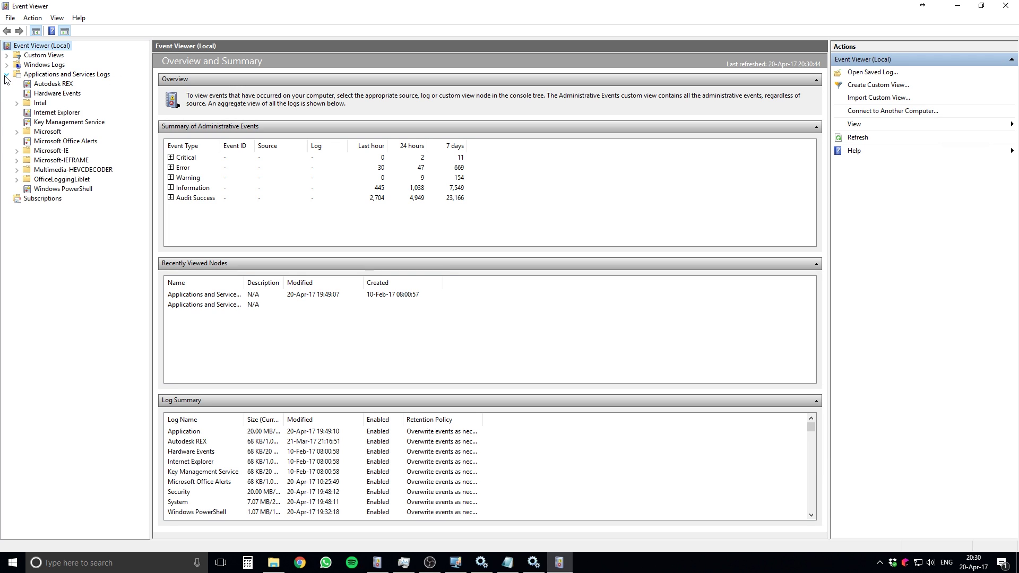
{"action": "left_click", "coordinate": [17, 132]}
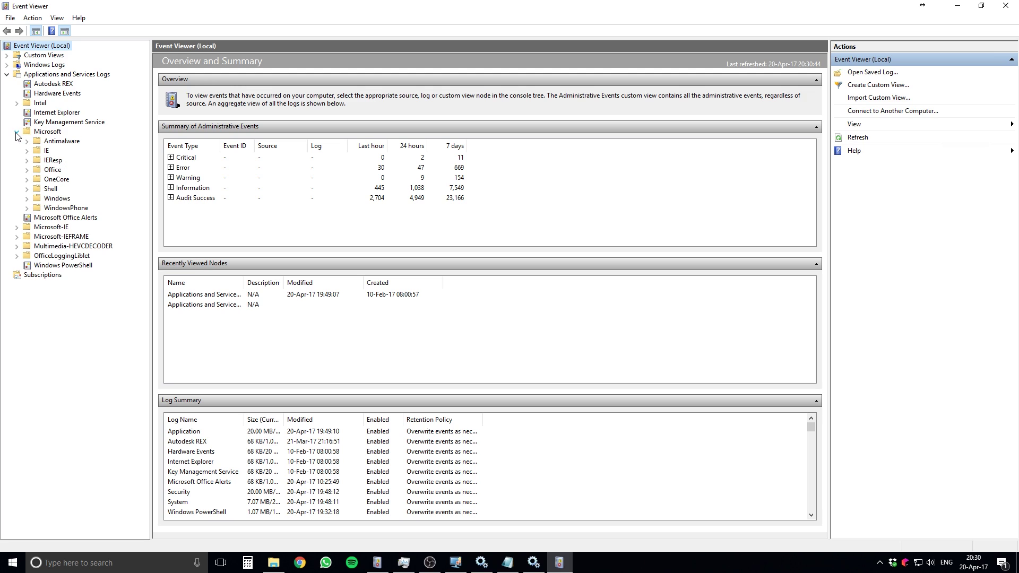
{"action": "left_click", "coordinate": [27, 199]}
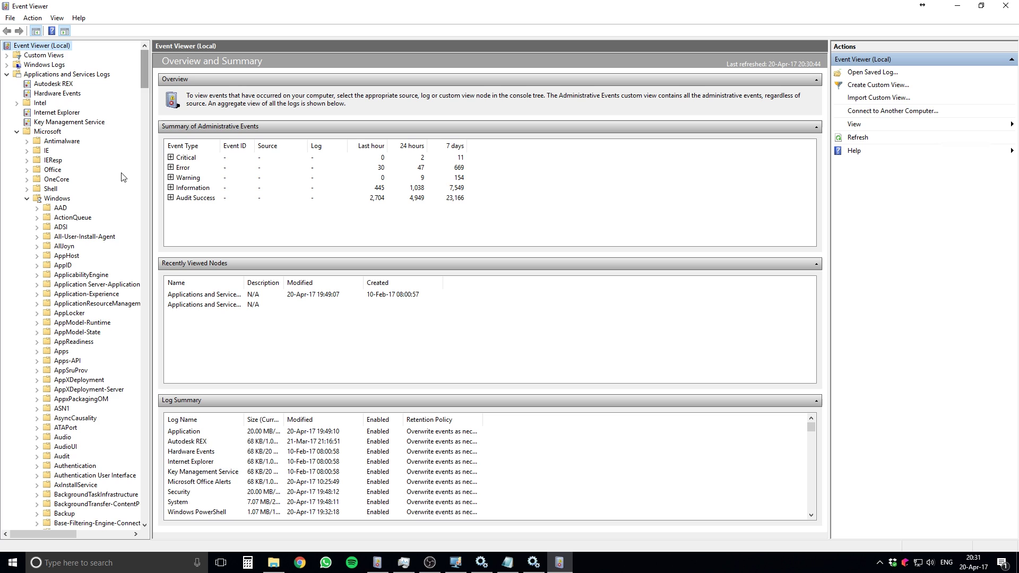
{"action": "left_click", "coordinate": [100, 297]}
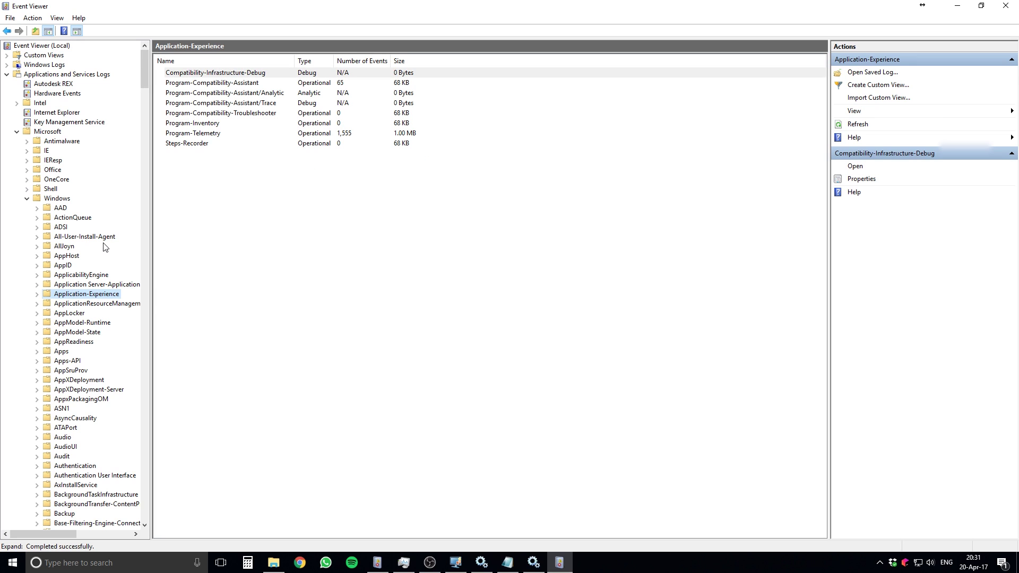
Jump to WMI-Activity and expand it to show its Debug, Operational and Trace logs.
{"action": "key", "text": "w"}
{"action": "scroll", "coordinate": [90, 338], "scroll_direction": "down", "scroll_amount": 2}
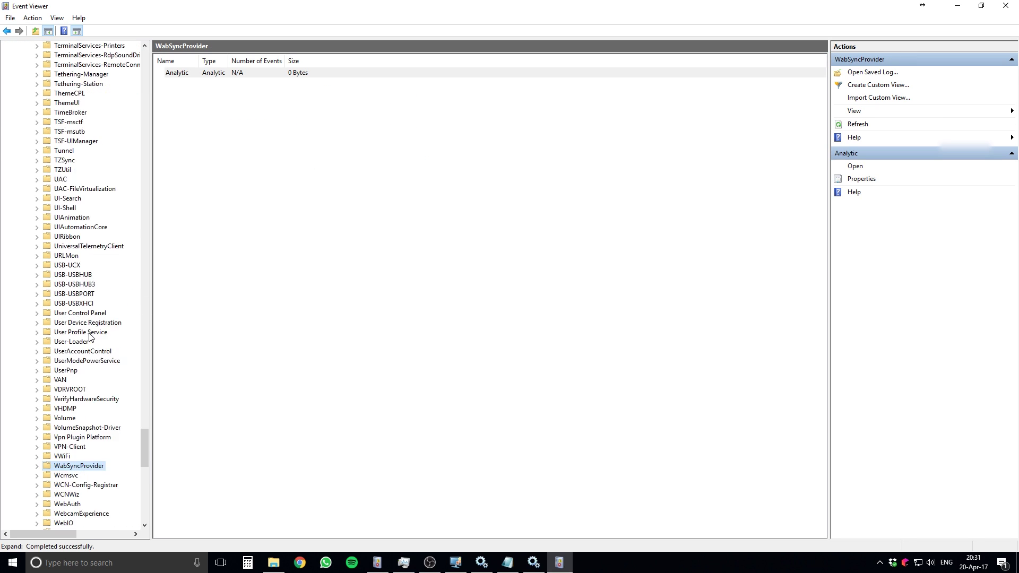
{"action": "scroll", "coordinate": [90, 336], "scroll_direction": "down", "scroll_amount": 8}
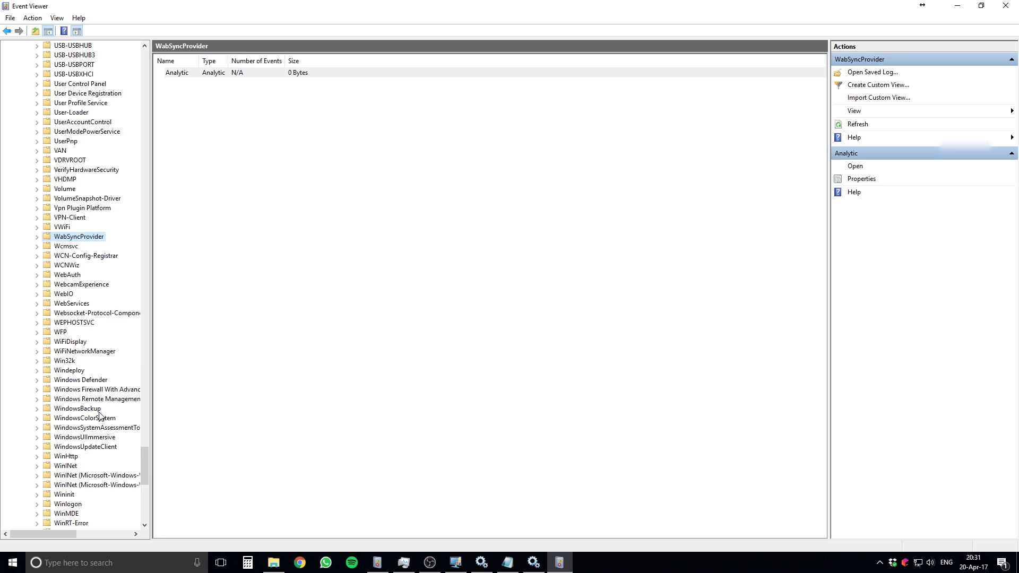
{"action": "scroll", "coordinate": [99, 413], "scroll_direction": "down", "scroll_amount": 8}
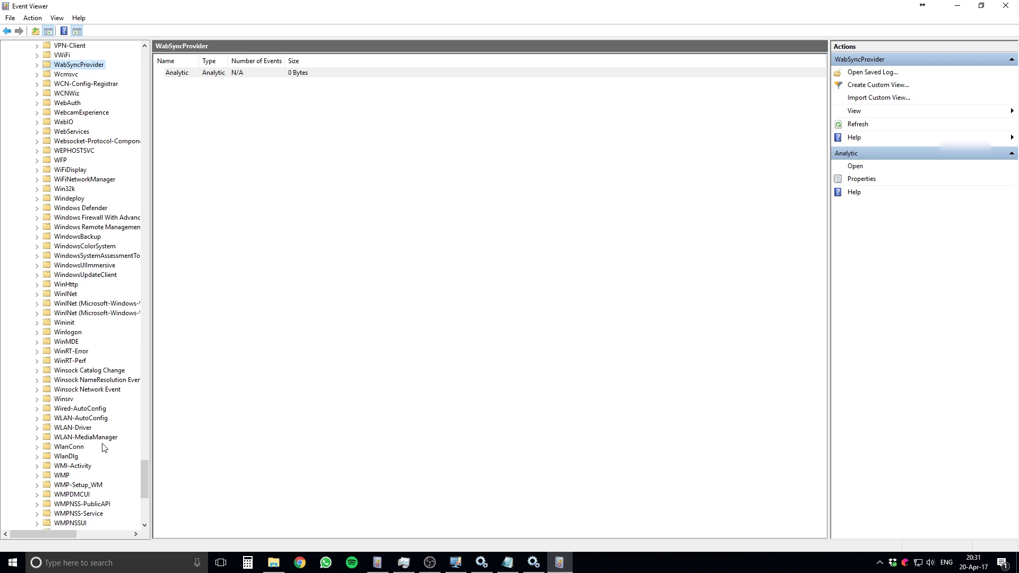
{"action": "scroll", "coordinate": [104, 448], "scroll_direction": "down", "scroll_amount": 1}
{"action": "left_click", "coordinate": [73, 438]}
{"action": "scroll", "coordinate": [69, 372], "scroll_direction": "down", "scroll_amount": 4}
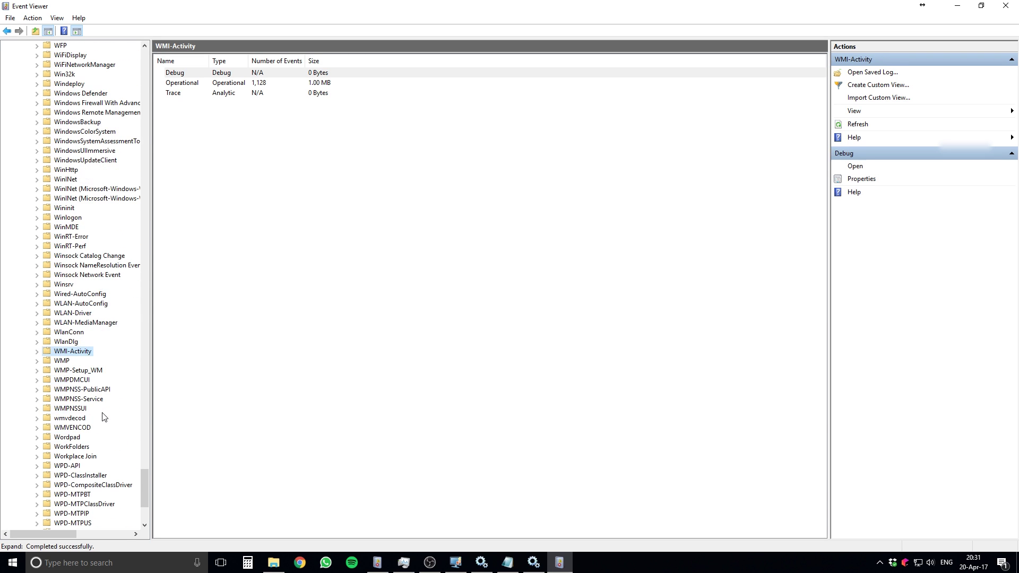
{"action": "left_click", "coordinate": [38, 323]}
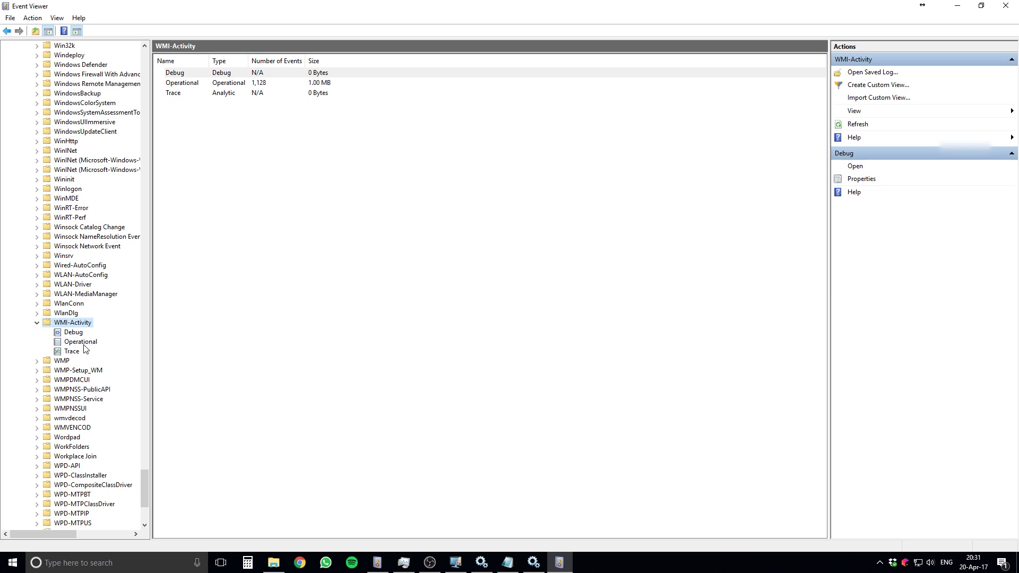
Open the WMI-Activity Operational log and refresh it to 1,130 events.
{"action": "left_click", "coordinate": [84, 343]}
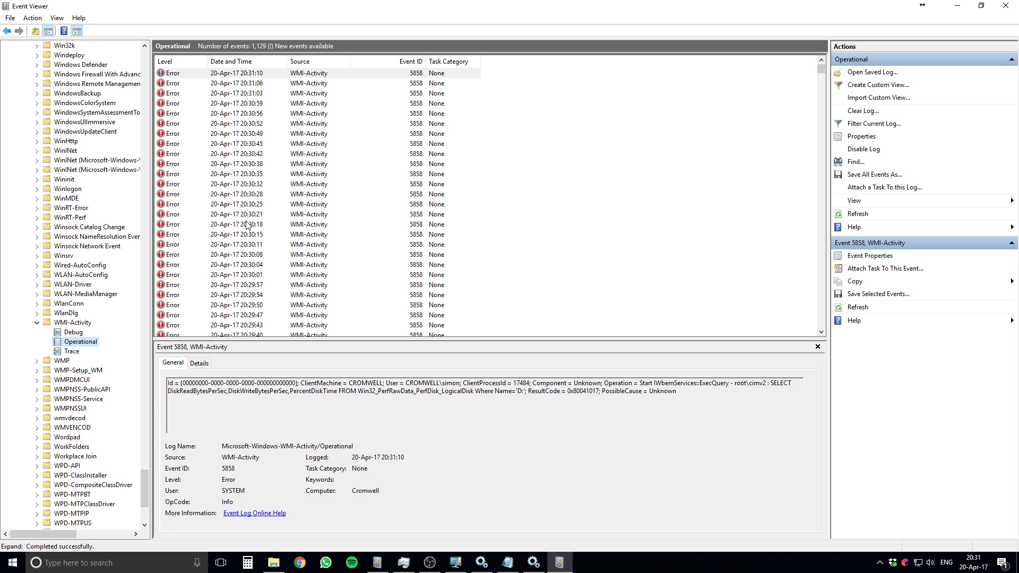
{"action": "right_click", "coordinate": [560, 133]}
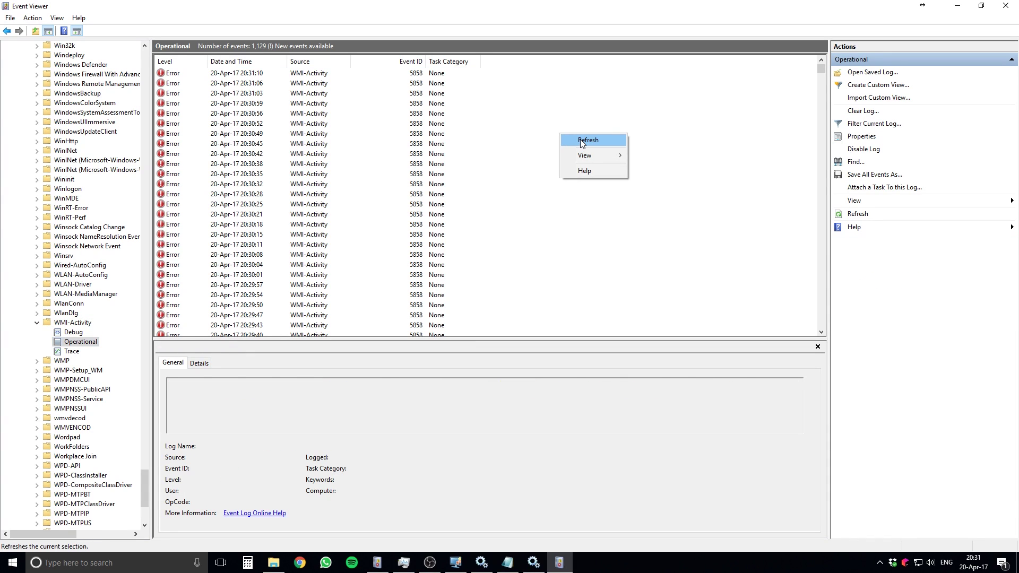
{"action": "left_click", "coordinate": [583, 142]}
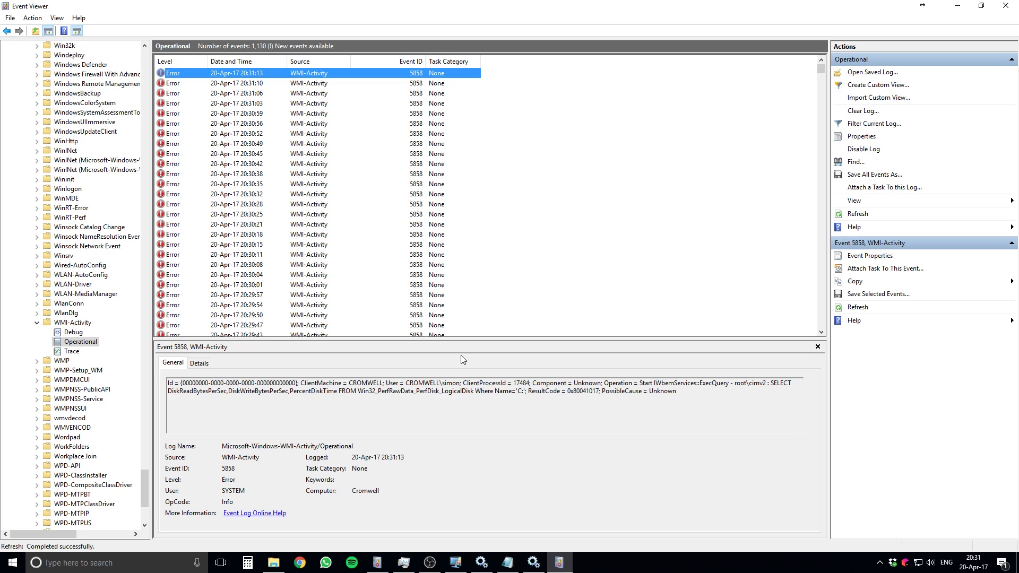
Inspect the newest 5858 error and highlight its ClientProcessId 17484.
{"action": "left_click", "coordinate": [254, 85]}
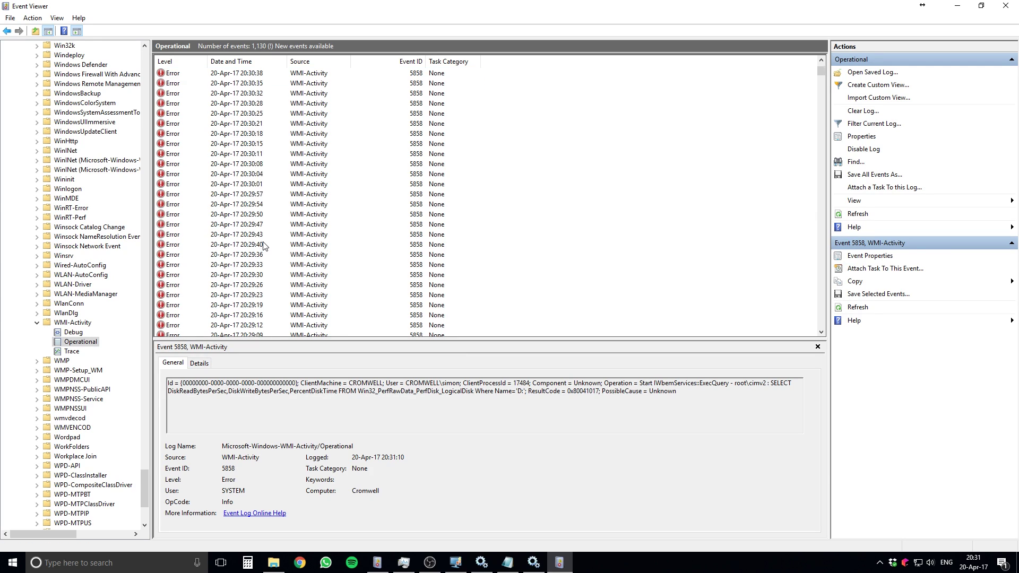
{"action": "scroll", "coordinate": [265, 246], "scroll_direction": "down", "scroll_amount": 20}
{"action": "scroll", "coordinate": [271, 249], "scroll_direction": "up", "scroll_amount": 20}
{"action": "left_click", "coordinate": [293, 134]}
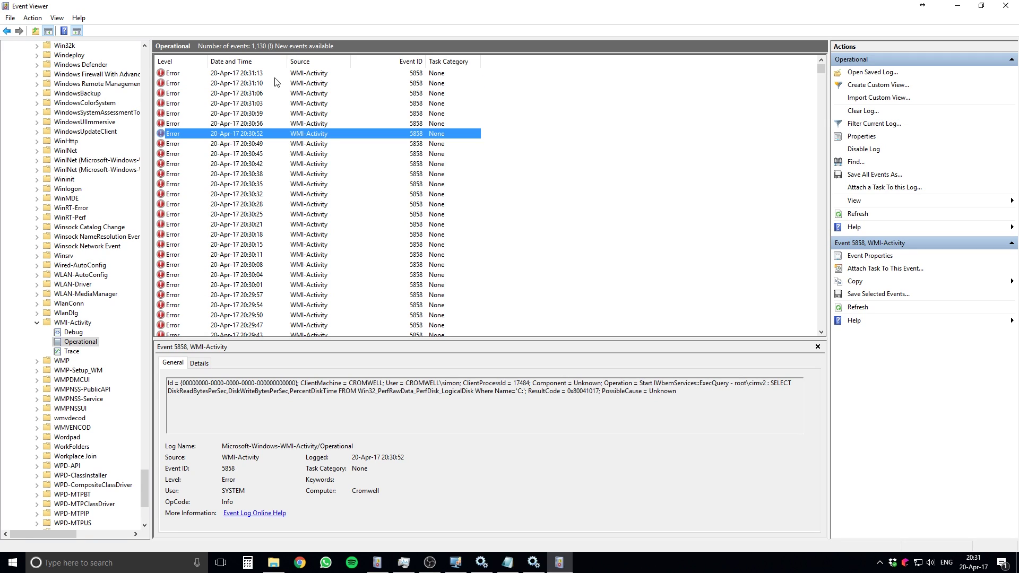
{"action": "left_click", "coordinate": [269, 74]}
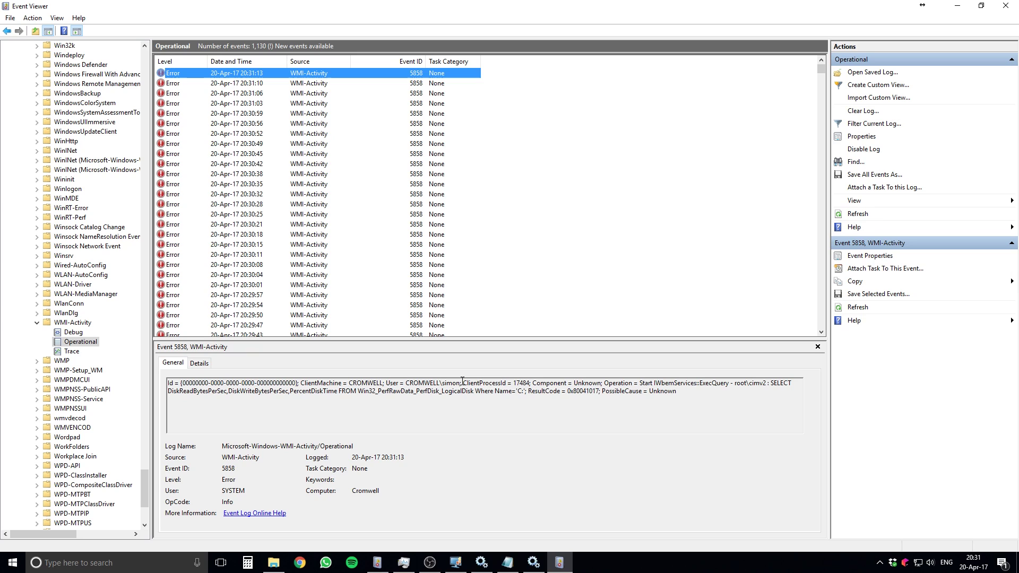
{"action": "left_click_drag", "start_coordinate": [462, 381], "coordinate": [529, 383]}
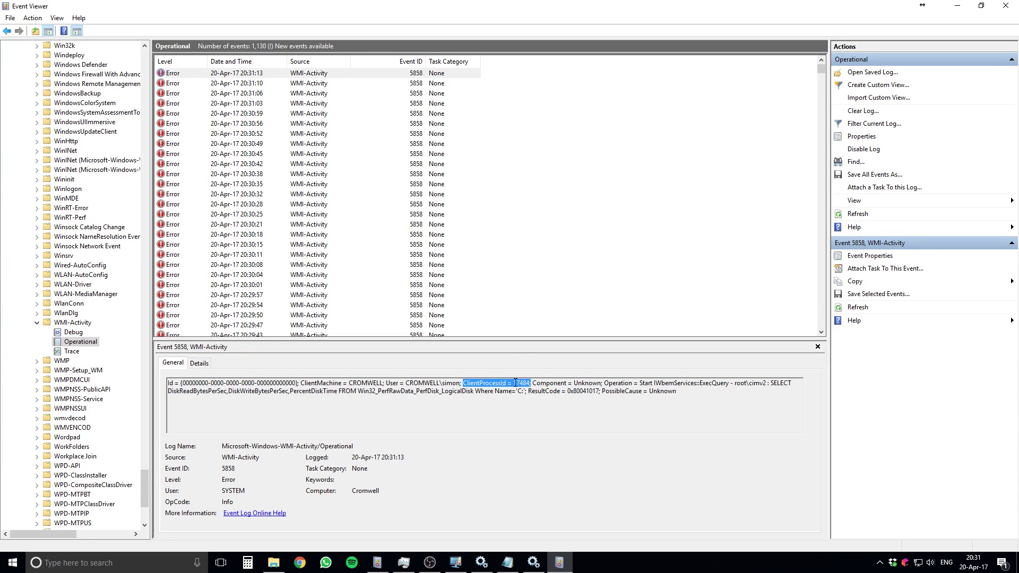
{"action": "left_click", "coordinate": [514, 383]}
Mark PID 17484, sort Task Manager's services by PID, and move the window aside.
{"action": "left_click_drag", "start_coordinate": [513, 382], "coordinate": [531, 384]}
{"action": "left_click", "coordinate": [404, 563]}
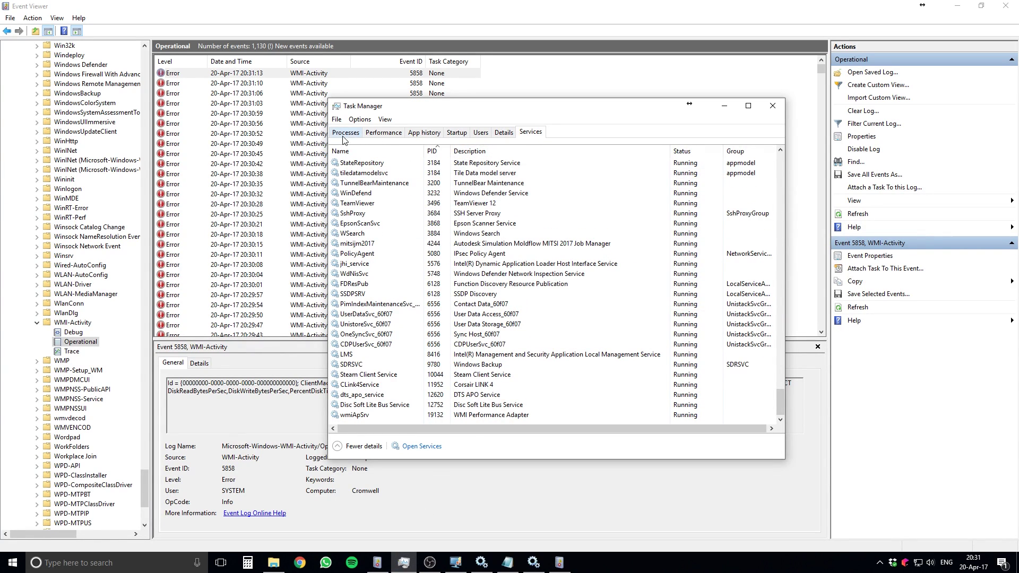
{"action": "left_click", "coordinate": [436, 154]}
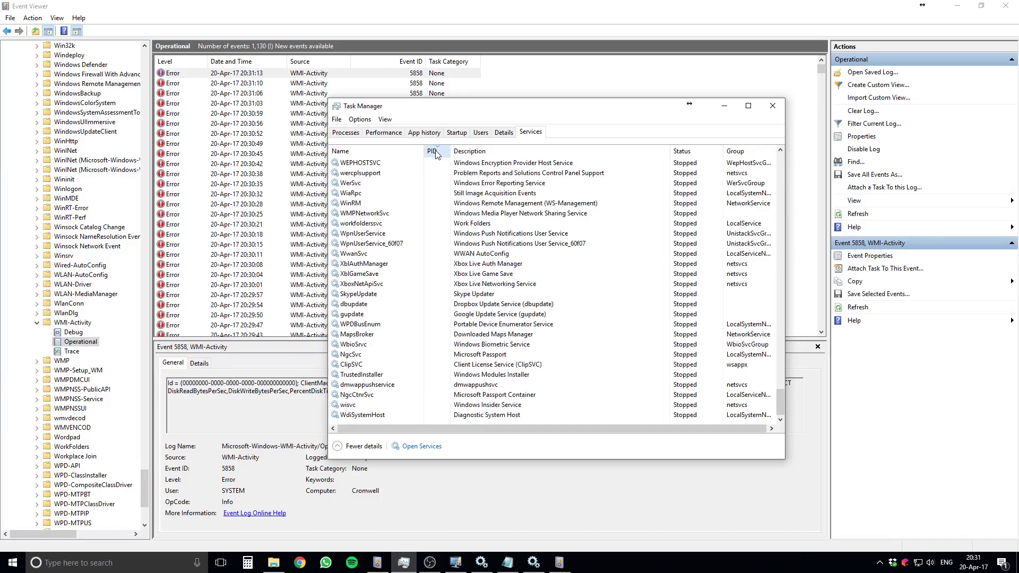
{"action": "left_click", "coordinate": [437, 155]}
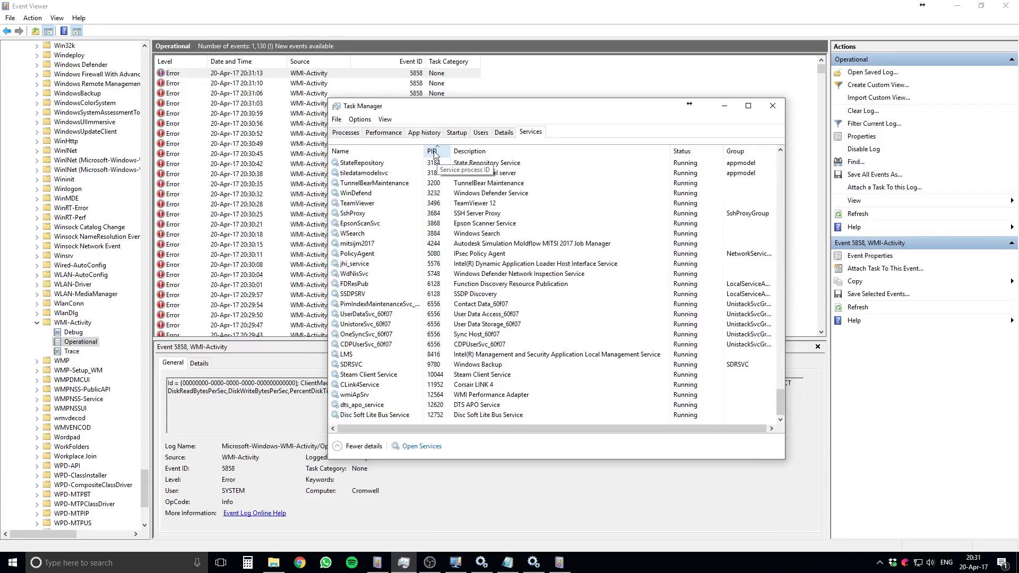
{"action": "left_click_drag", "start_coordinate": [531, 111], "coordinate": [621, 131]}
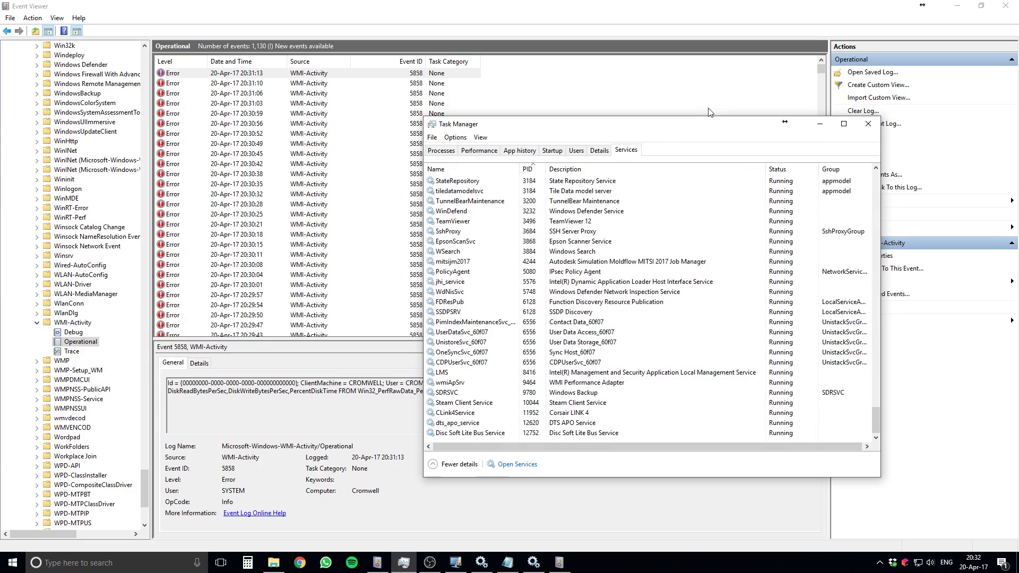
{"action": "left_click_drag", "start_coordinate": [687, 120], "coordinate": [749, 77]}
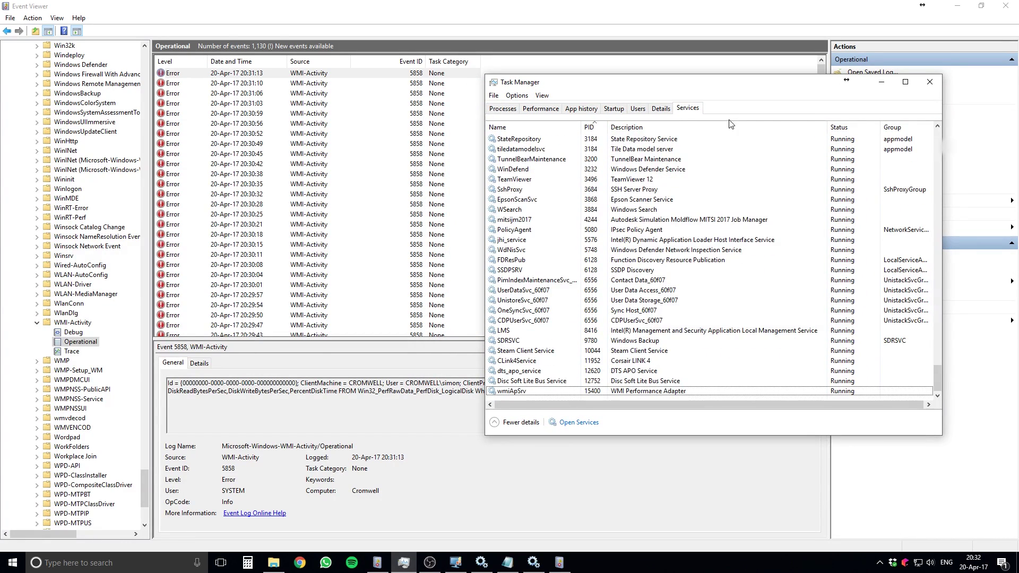
Open Command Prompt through Run with cmd and run tasklist.
{"action": "key", "text": "super+r"}
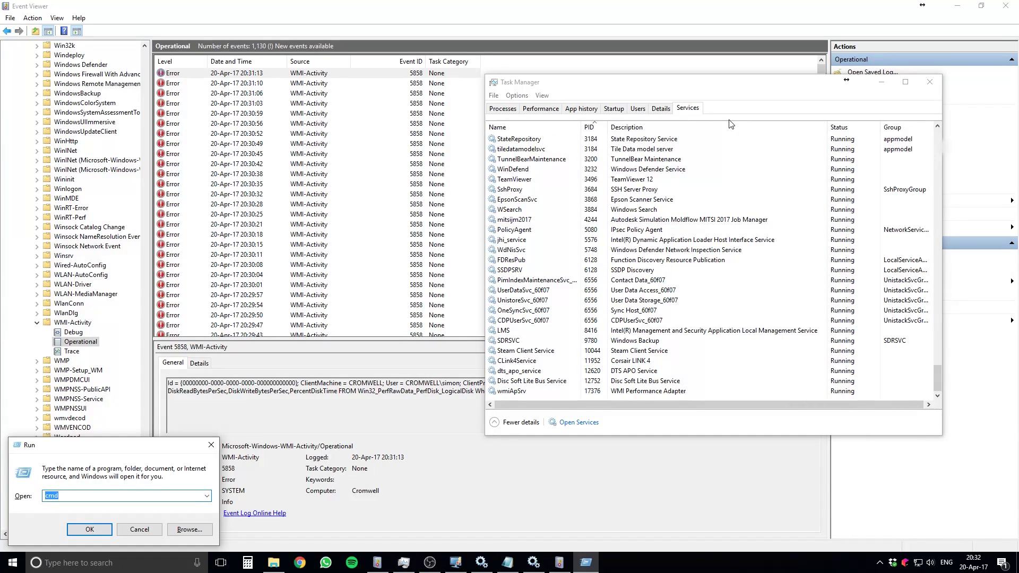
{"action": "type", "text": "cmd"}
{"action": "key", "text": "Return"}
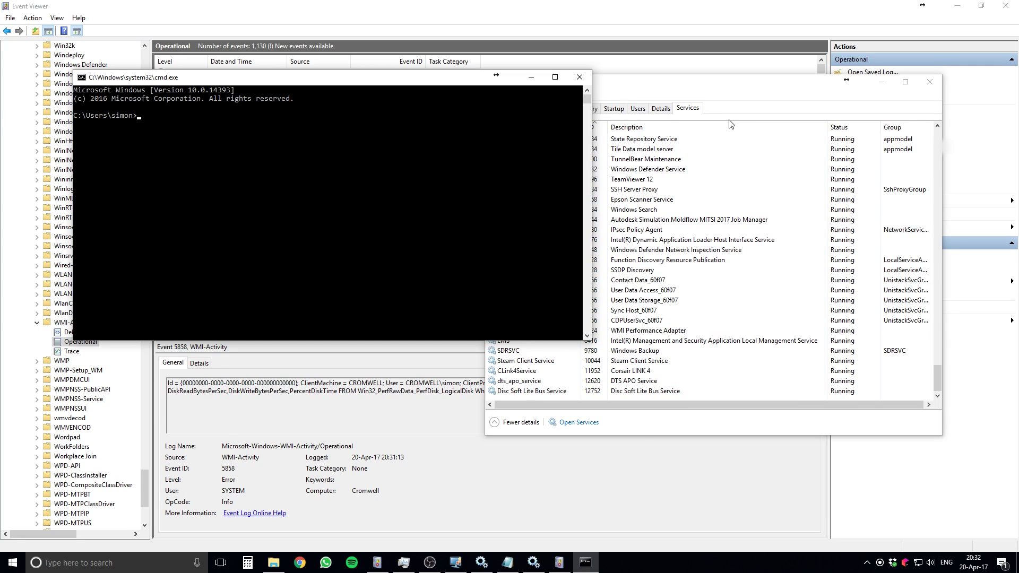
{"action": "type", "text": "tasklist"}
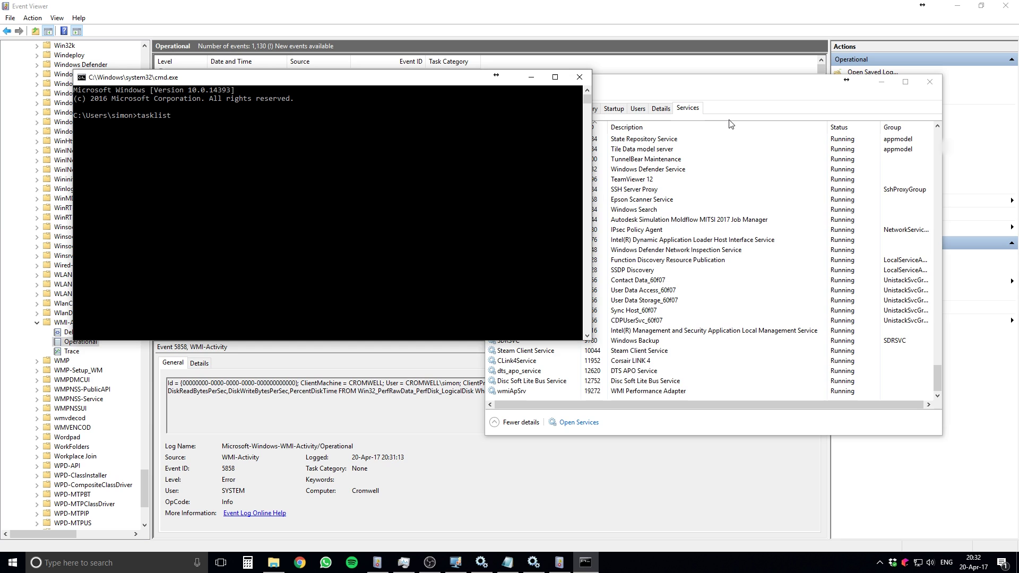
{"action": "key", "text": "Return"}
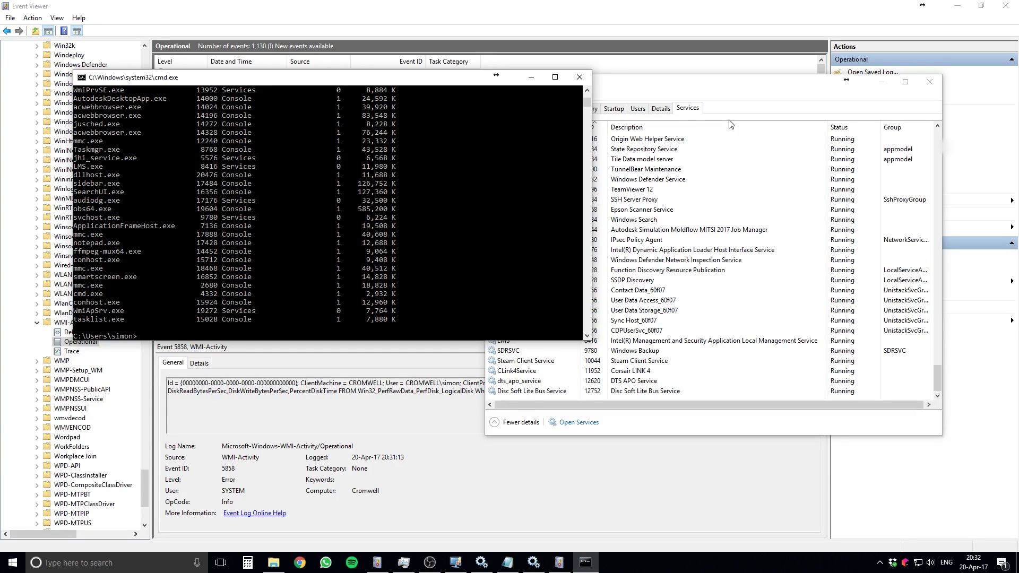
Scroll through the task list and re-sort Task Manager's services by PID.
{"action": "scroll", "coordinate": [261, 276], "scroll_direction": "up", "scroll_amount": 10}
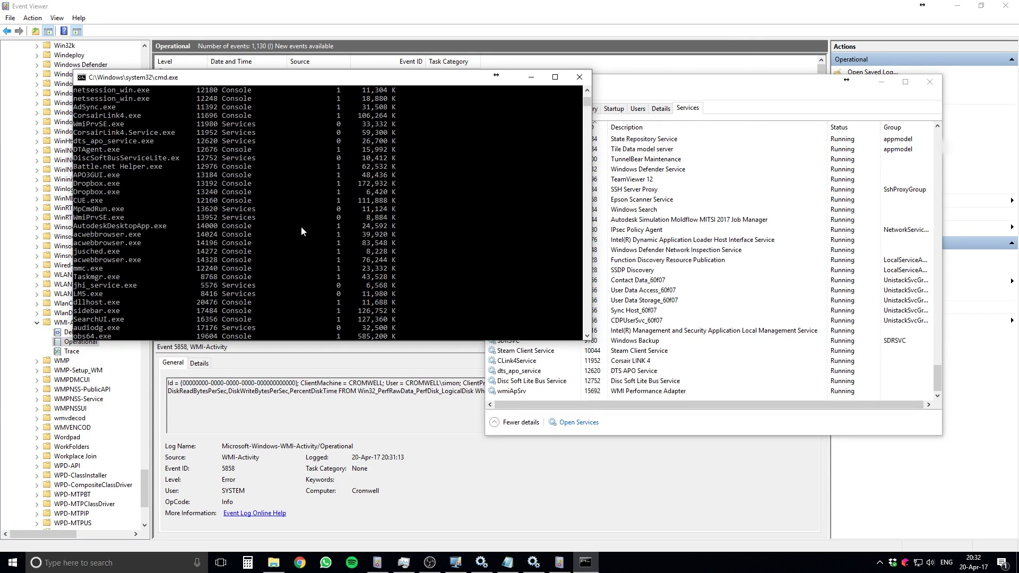
{"action": "scroll", "coordinate": [297, 250], "scroll_direction": "up", "scroll_amount": 20}
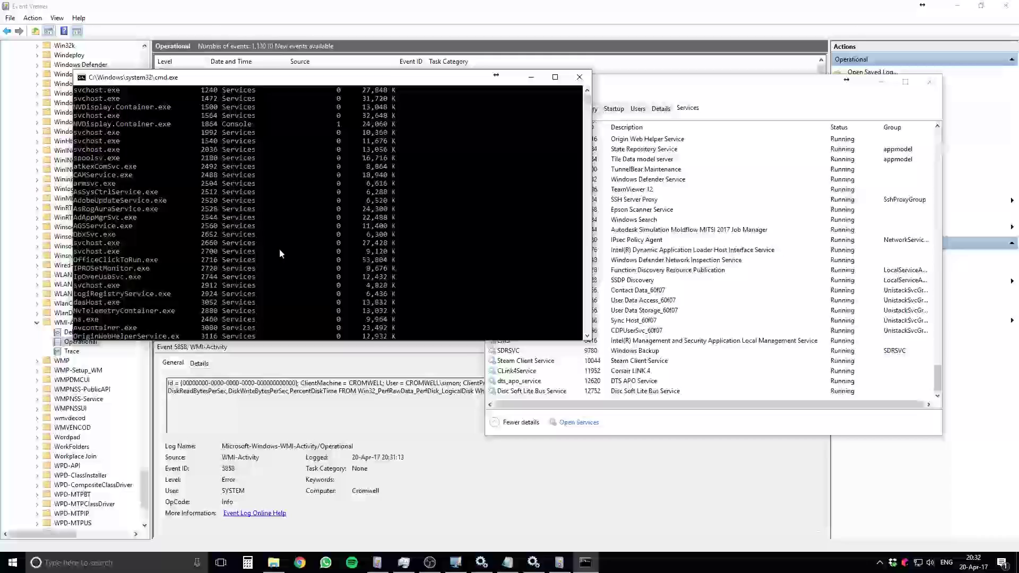
{"action": "scroll", "coordinate": [259, 262], "scroll_direction": "down", "scroll_amount": 4}
{"action": "left_click_drag", "start_coordinate": [265, 78], "coordinate": [235, 86]}
{"action": "left_click", "coordinate": [688, 132]}
{"action": "left_click", "coordinate": [589, 128]}
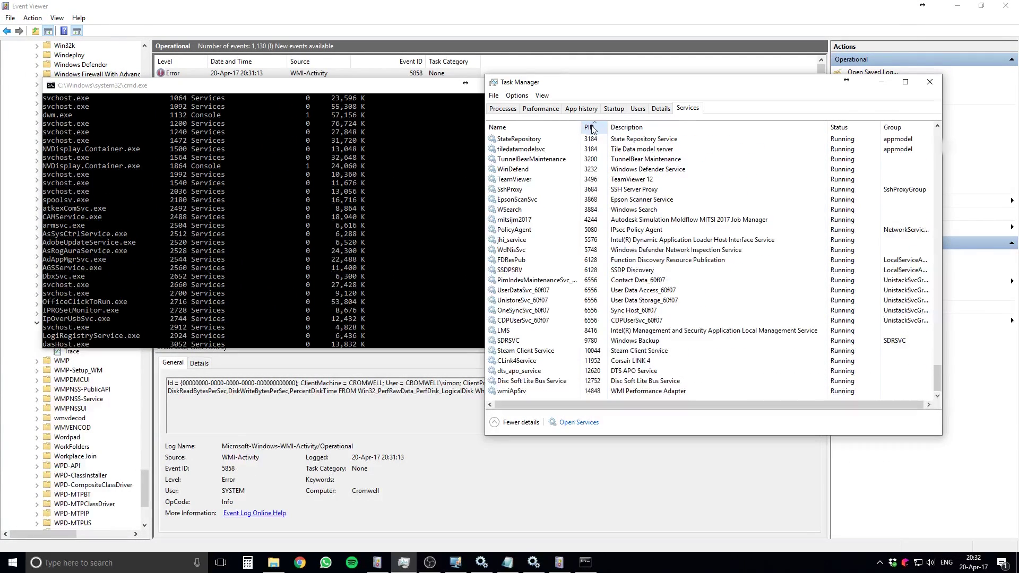
Highlight the sidebar.exe row with PID 17484, using 126,752 K, in the task list.
{"action": "left_click", "coordinate": [151, 217]}
{"action": "scroll", "coordinate": [285, 281], "scroll_direction": "down", "scroll_amount": 12}
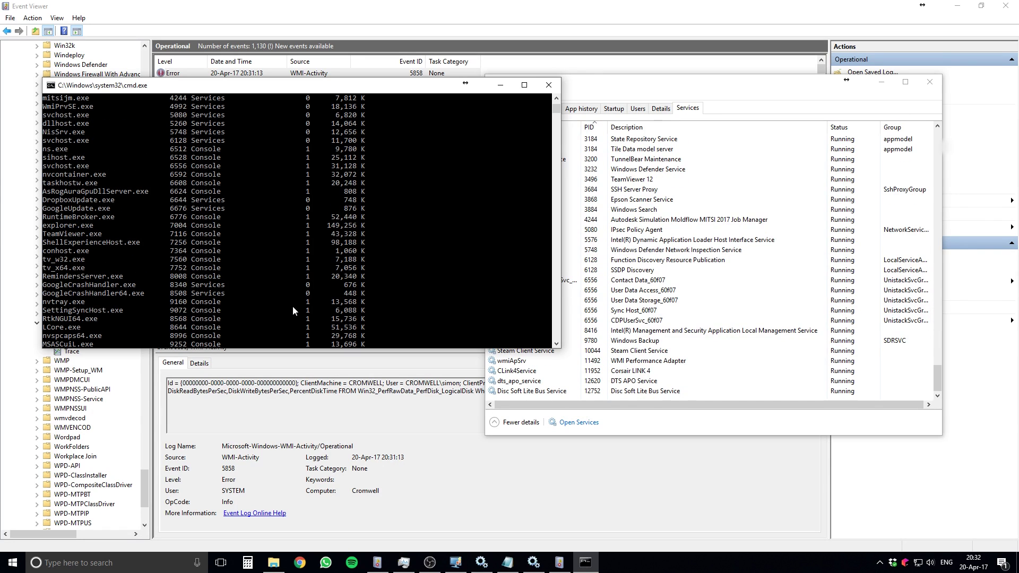
{"action": "scroll", "coordinate": [234, 311], "scroll_direction": "down", "scroll_amount": 7}
{"action": "scroll", "coordinate": [234, 312], "scroll_direction": "down", "scroll_amount": 12}
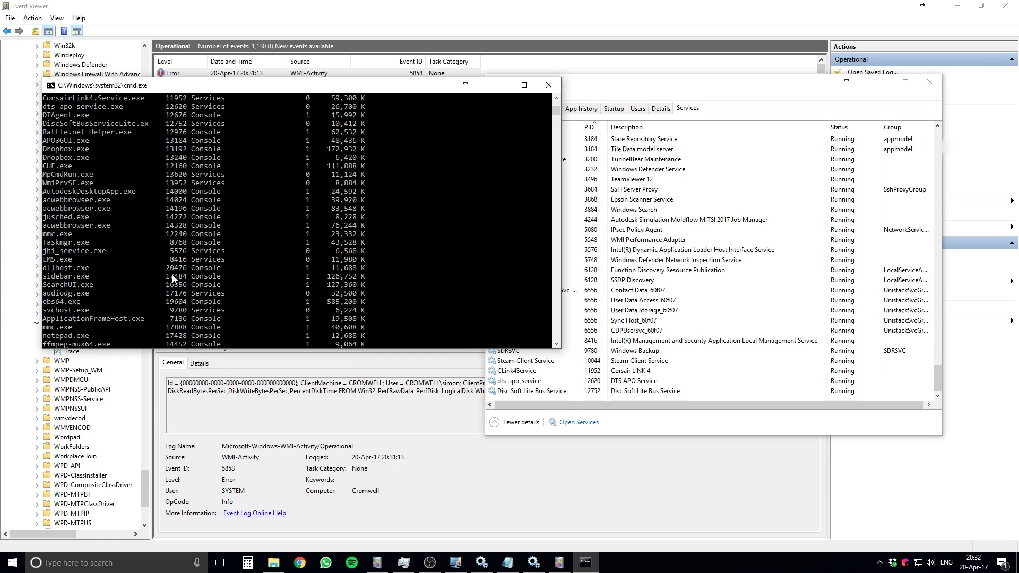
{"action": "left_click_drag", "start_coordinate": [44, 277], "coordinate": [367, 279]}
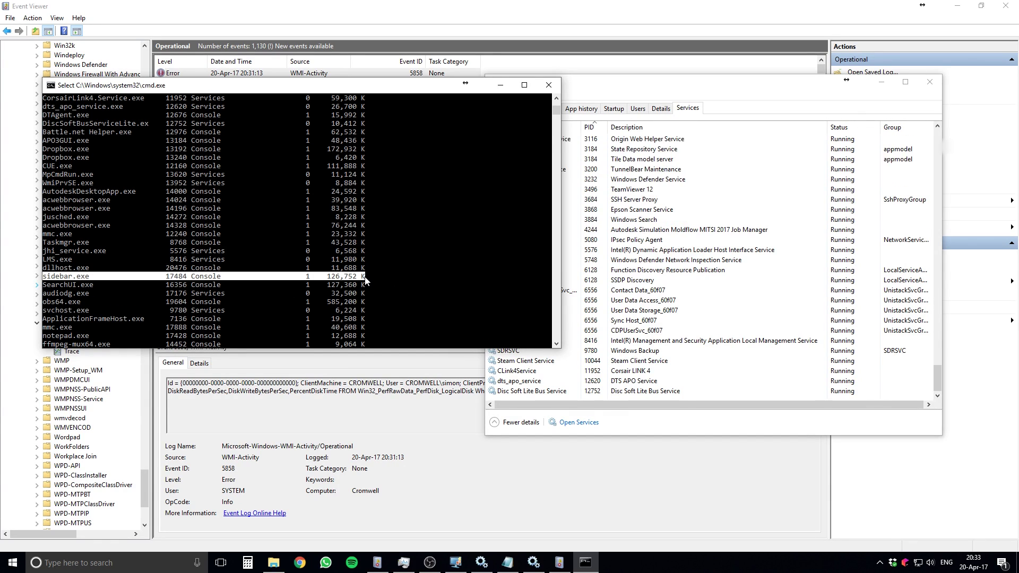
{"action": "scroll", "coordinate": [365, 305], "scroll_direction": "down", "scroll_amount": 2}
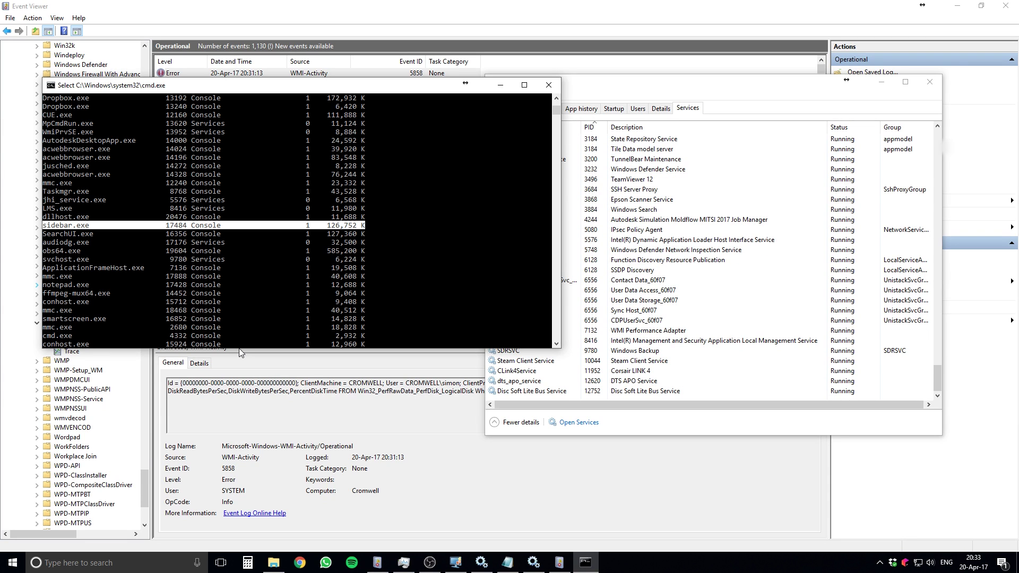
Search Start for sidebar, then review and hide Notepad's step about deleting the Drives Meter gadget.
{"action": "key", "text": "super"}
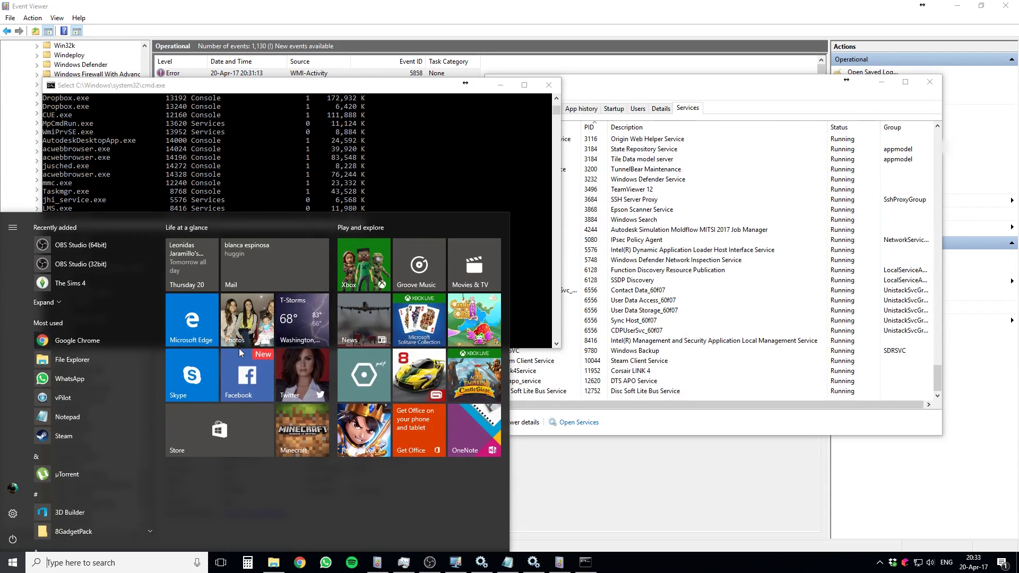
{"action": "type", "text": "sidebar"}
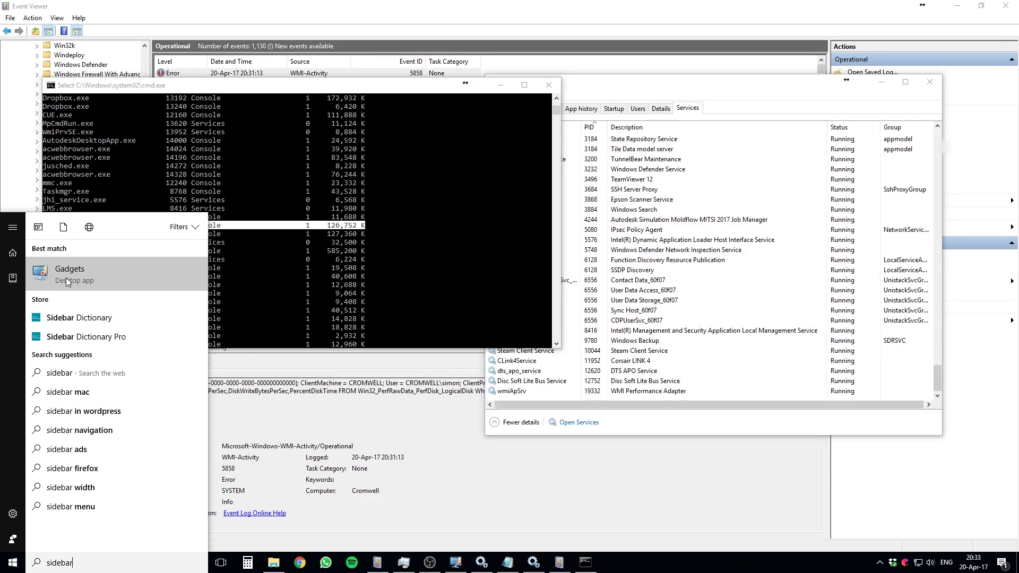
{"action": "left_click", "coordinate": [508, 567]}
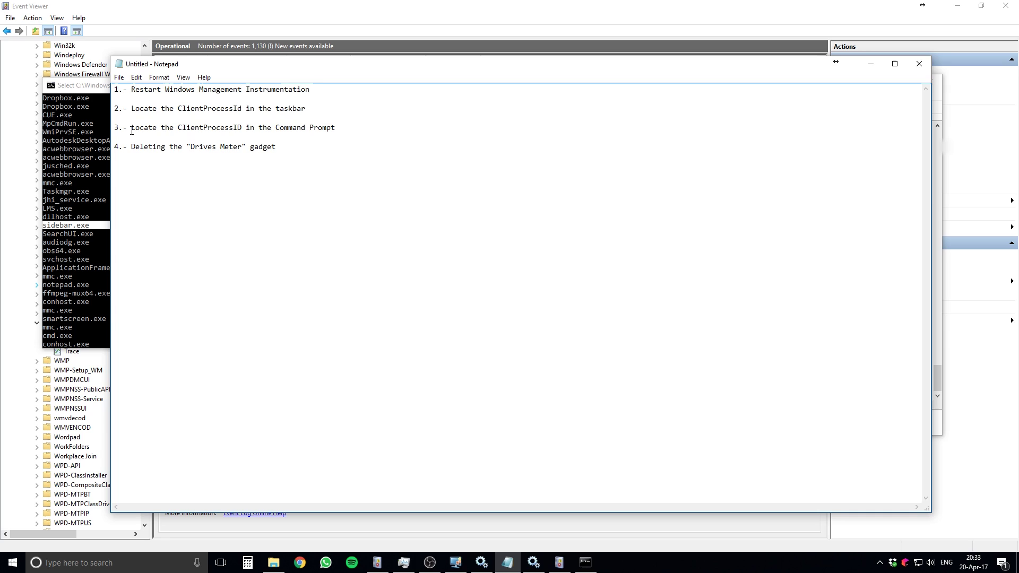
{"action": "left_click_drag", "start_coordinate": [113, 150], "coordinate": [293, 168]}
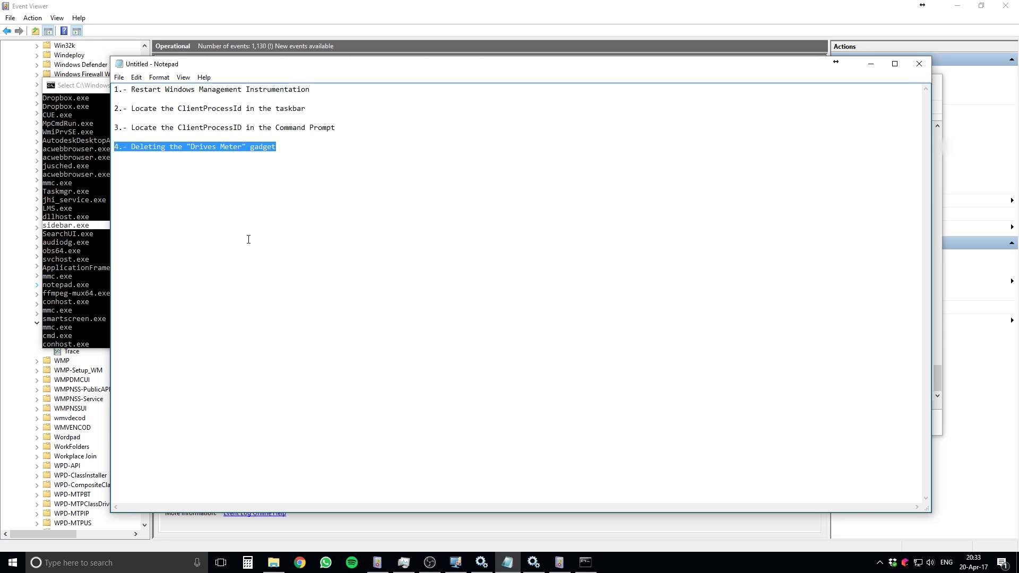
{"action": "left_click", "coordinate": [871, 64]}
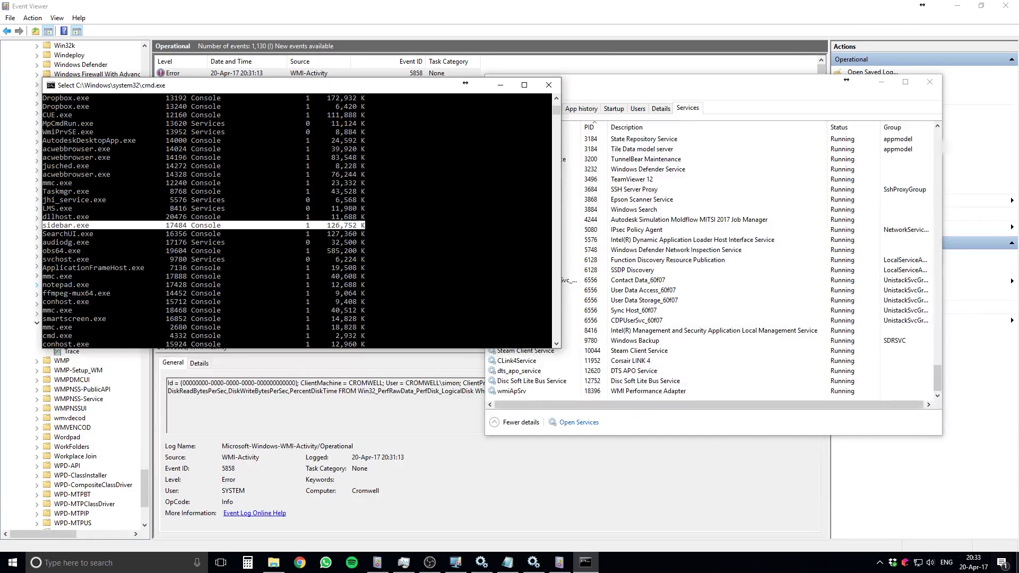
Show the desktop with the CPU Usage, Network Meter, GPU Meter and Drives Meter gadgets.
{"action": "key", "text": "super+d"}
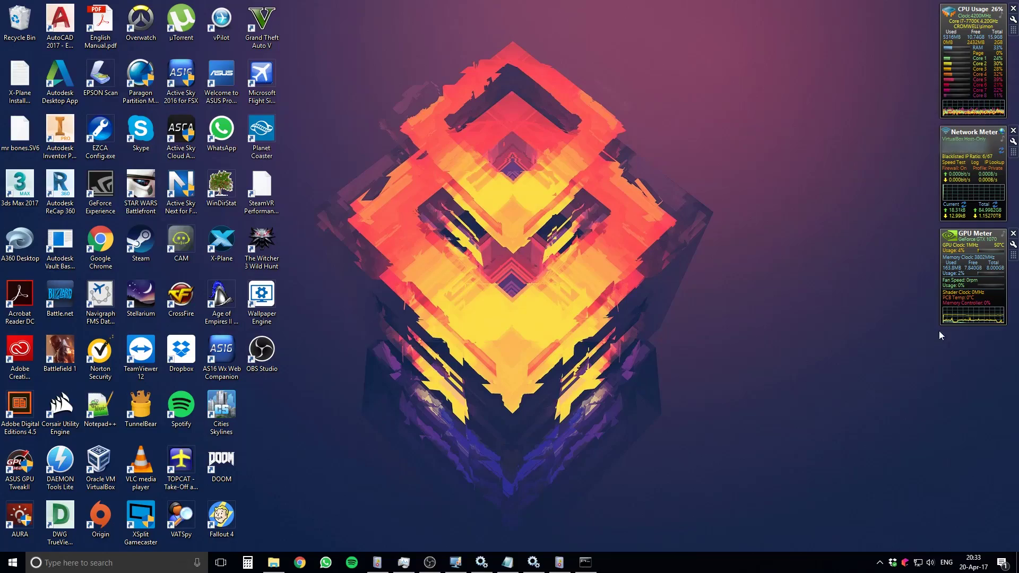
{"action": "left_click", "coordinate": [558, 563]}
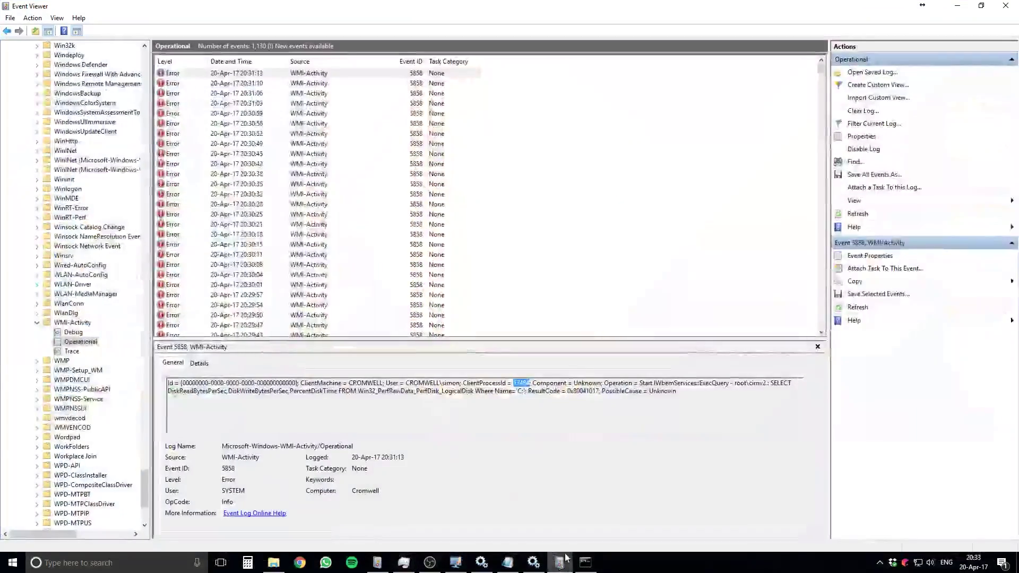
{"action": "left_click", "coordinate": [559, 563]}
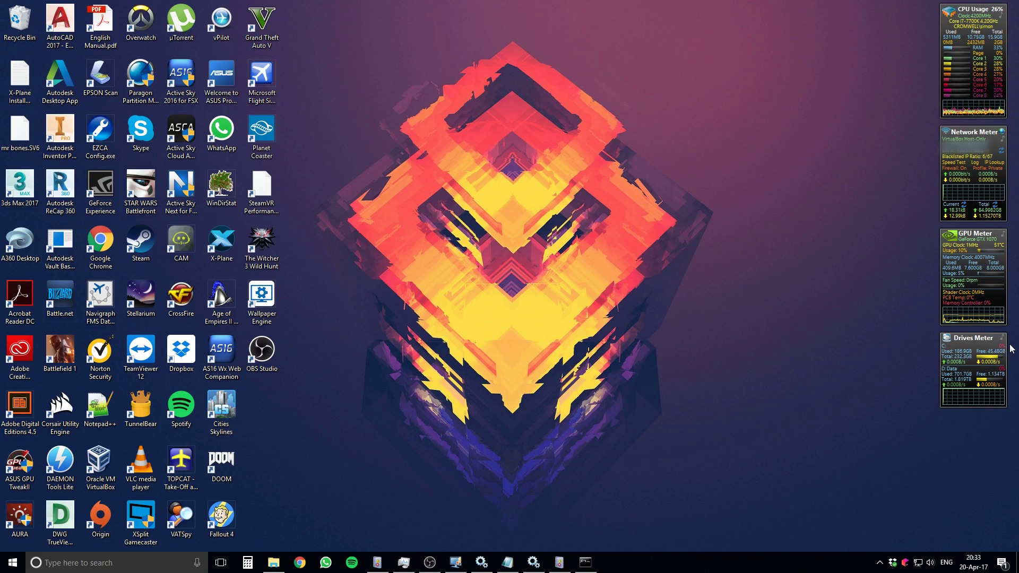
Show Task Manager's Processes tab with WMI Provider Host selected.
{"action": "left_click", "coordinate": [411, 555]}
{"action": "left_click_drag", "start_coordinate": [489, 212], "coordinate": [420, 212]}
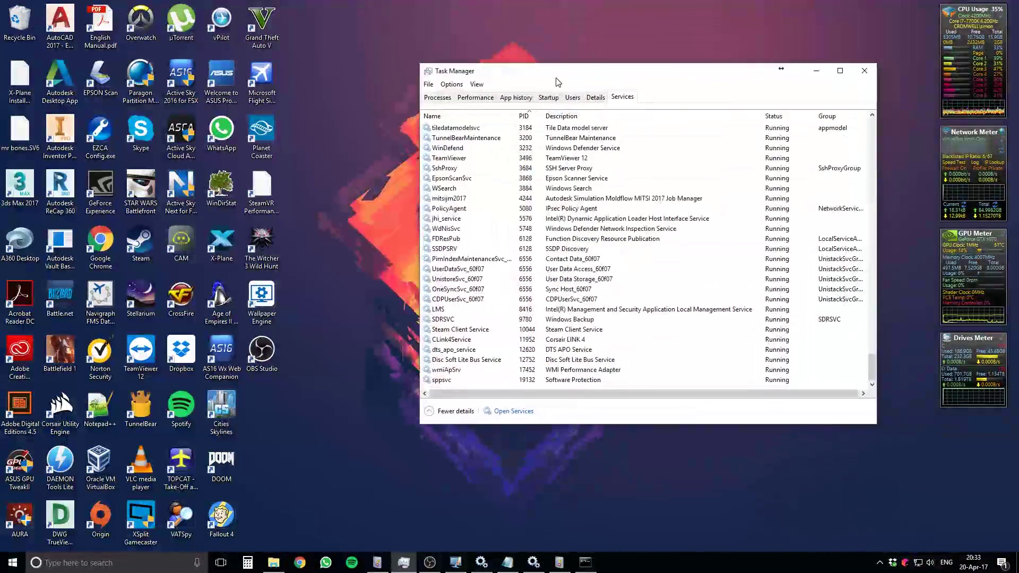
{"action": "left_click", "coordinate": [437, 97]}
{"action": "left_click", "coordinate": [465, 146]}
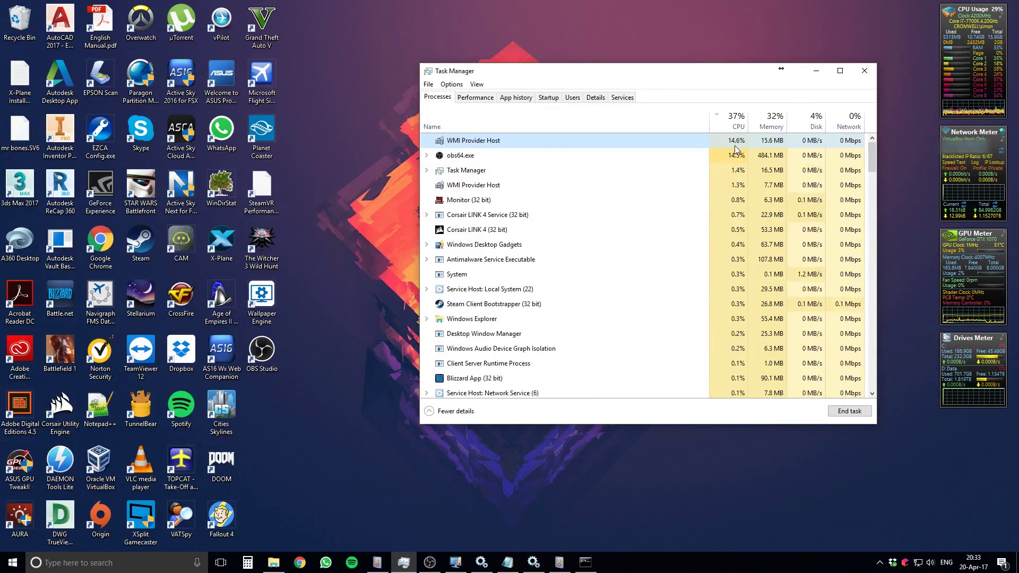
Close the Drives Meter gadget and confirm WMI Provider Host falls to about 0.7% CPU.
{"action": "left_click", "coordinate": [996, 342]}
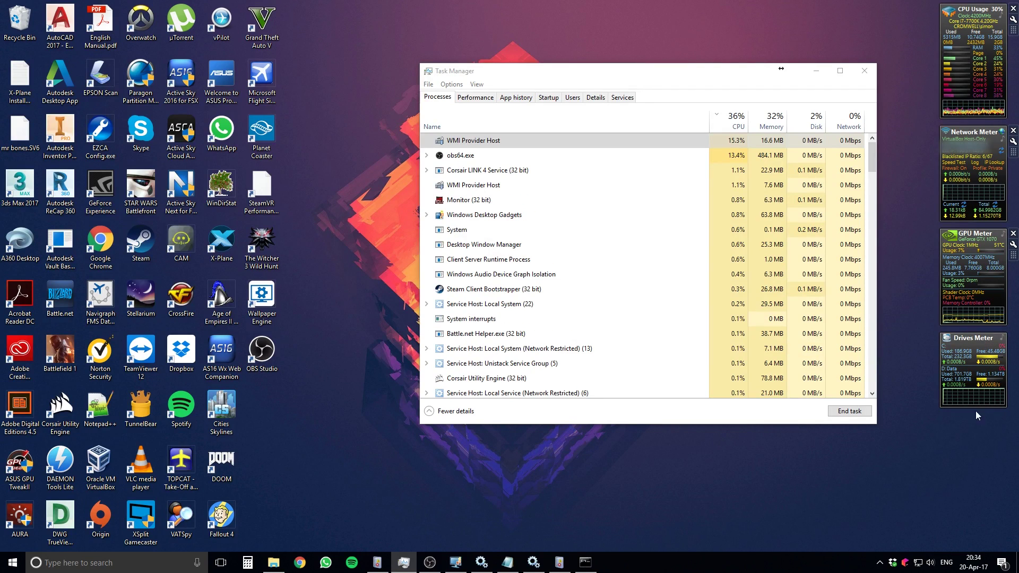
{"action": "right_click", "coordinate": [977, 341]}
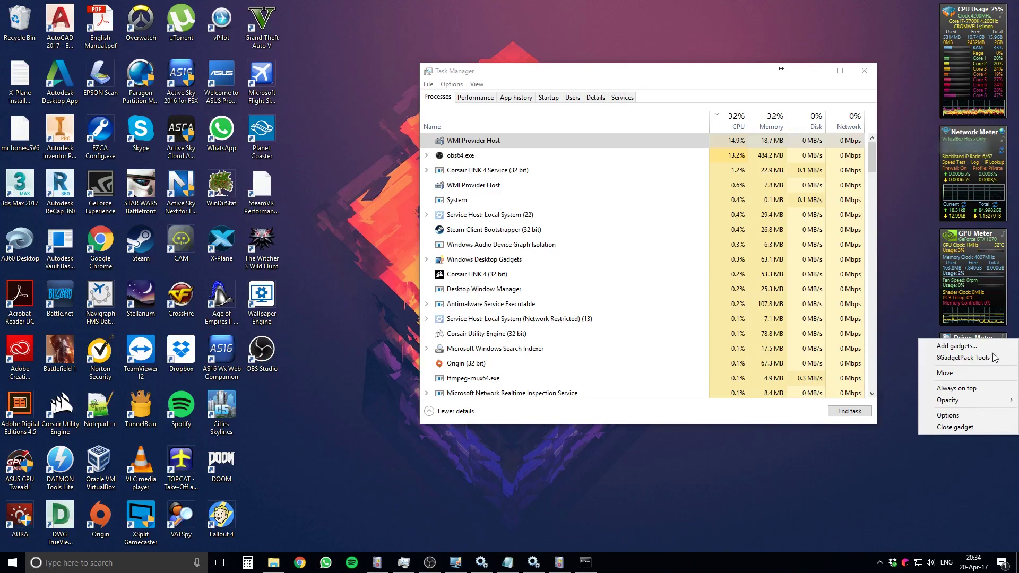
{"action": "left_click", "coordinate": [963, 360]}
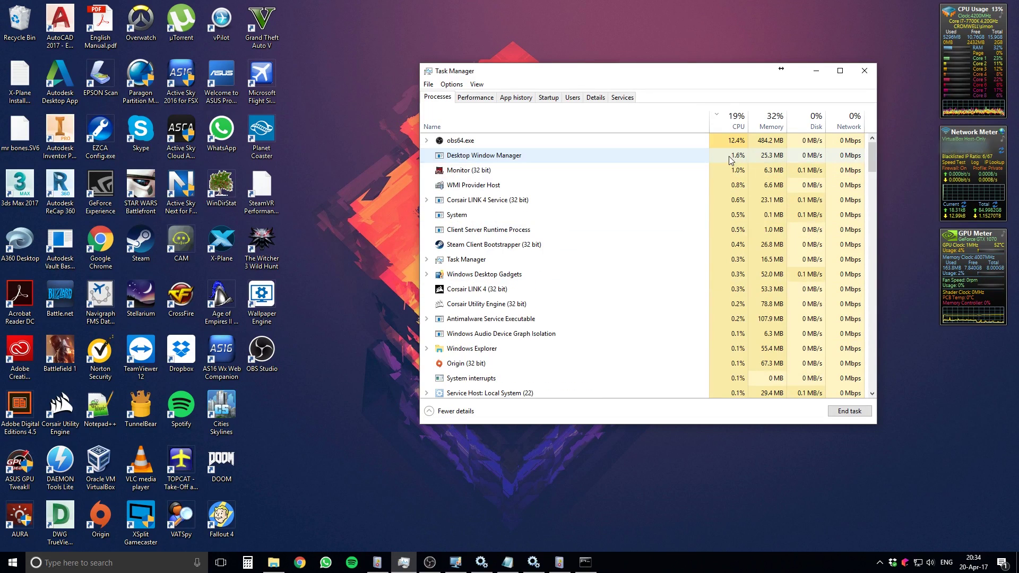
{"action": "left_click", "coordinate": [732, 158]}
{"action": "left_click", "coordinate": [628, 180]}
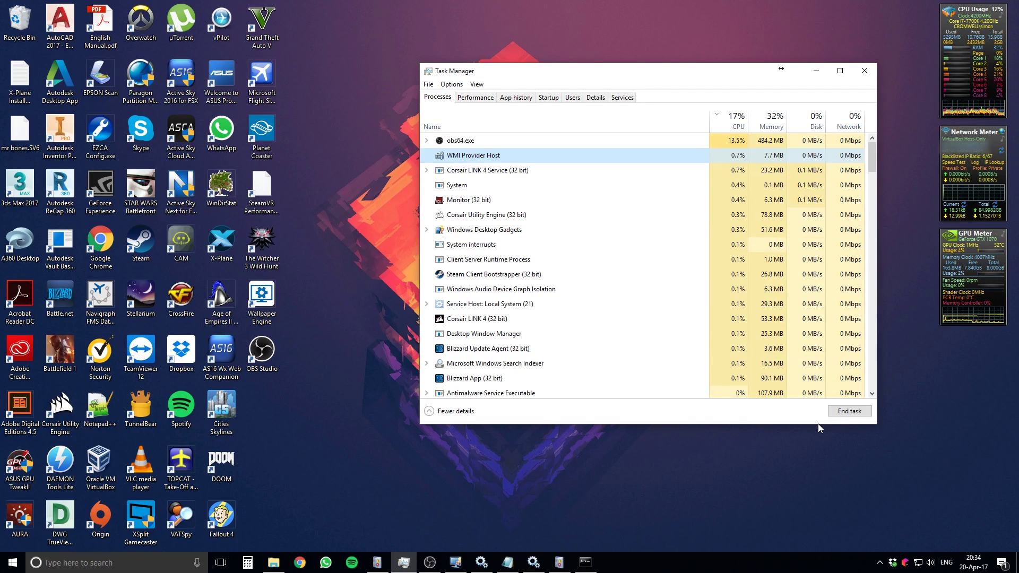
{"action": "left_click_drag", "start_coordinate": [589, 72], "coordinate": [501, 82]}
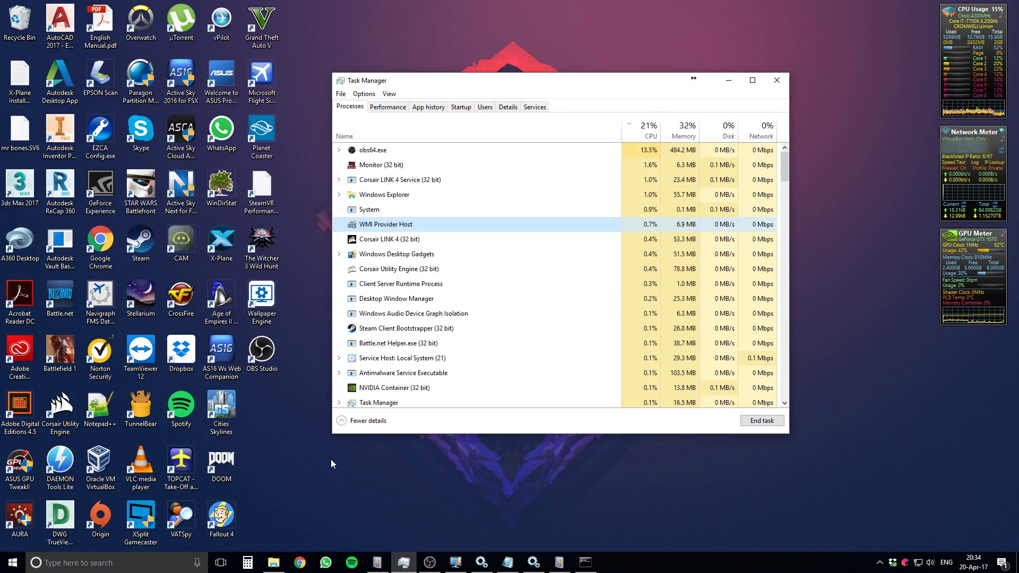
Browse Local Disk (C:), This PC and the BD-ROM Drive (F:) in File Explorer, then minimize it.
{"action": "left_click", "coordinate": [273, 562]}
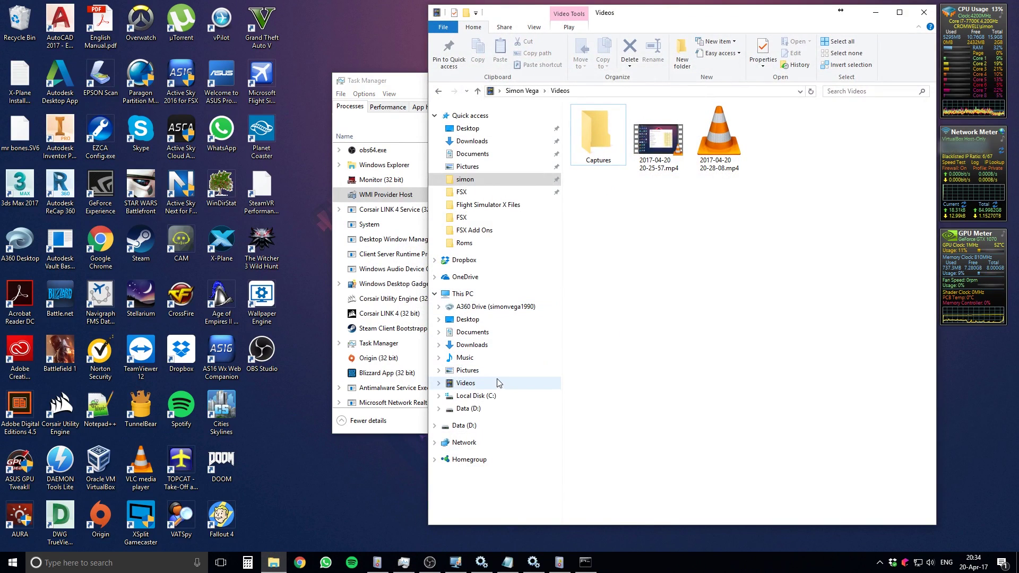
{"action": "left_click", "coordinate": [474, 396]}
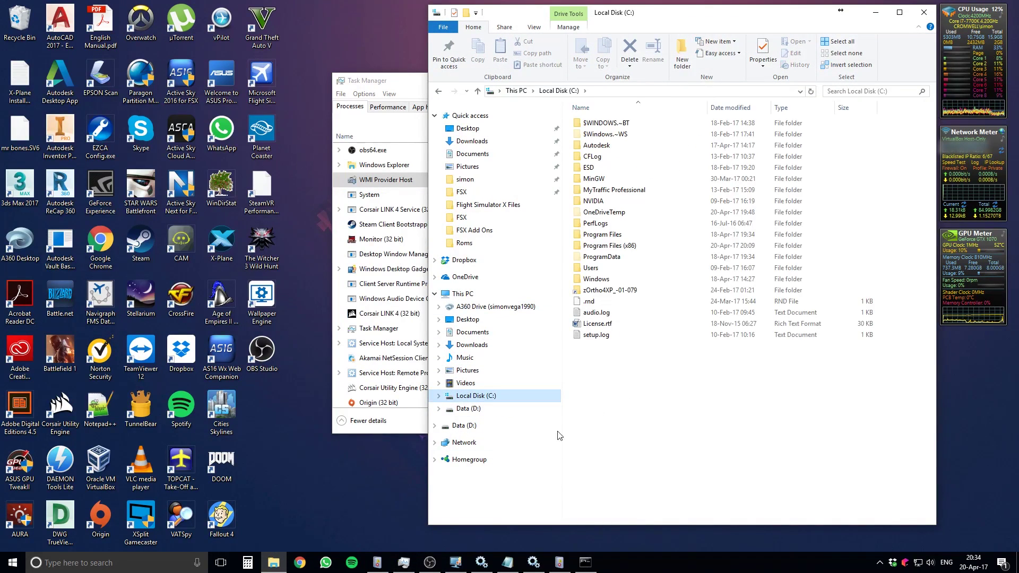
{"action": "left_click", "coordinate": [471, 295]}
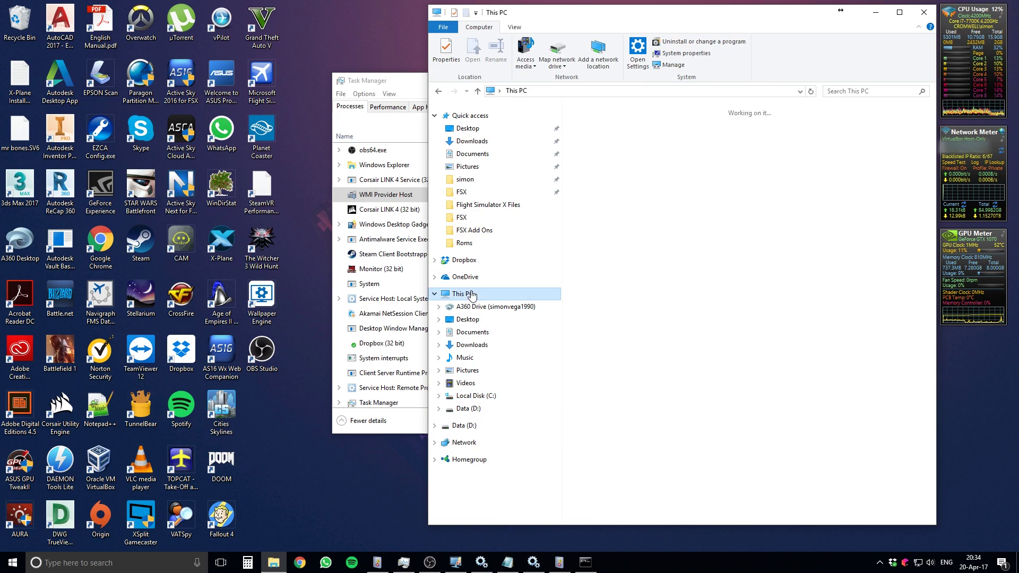
{"action": "left_click", "coordinate": [637, 268]}
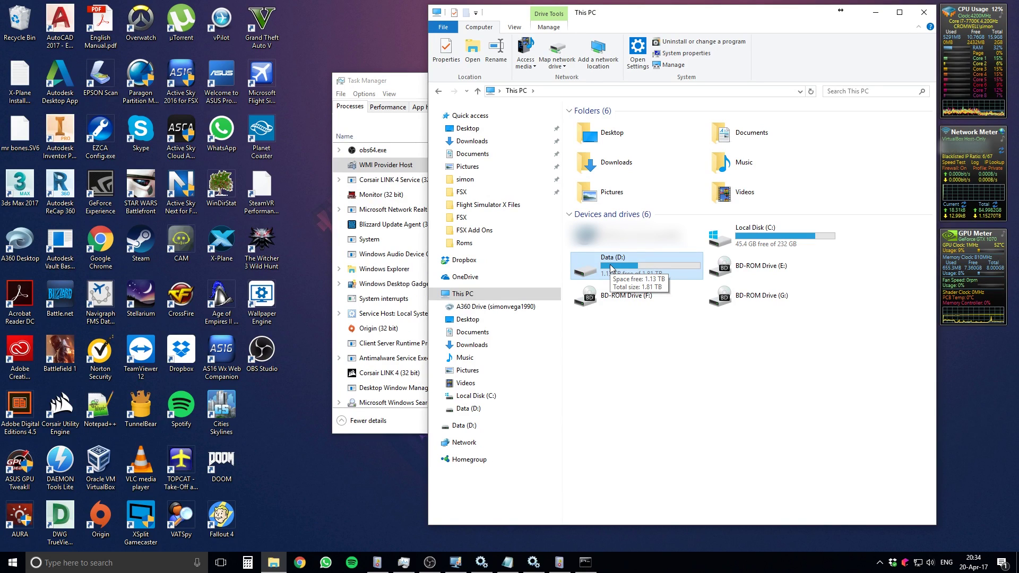
{"action": "right_click", "coordinate": [635, 295]}
{"action": "left_click", "coordinate": [595, 343]}
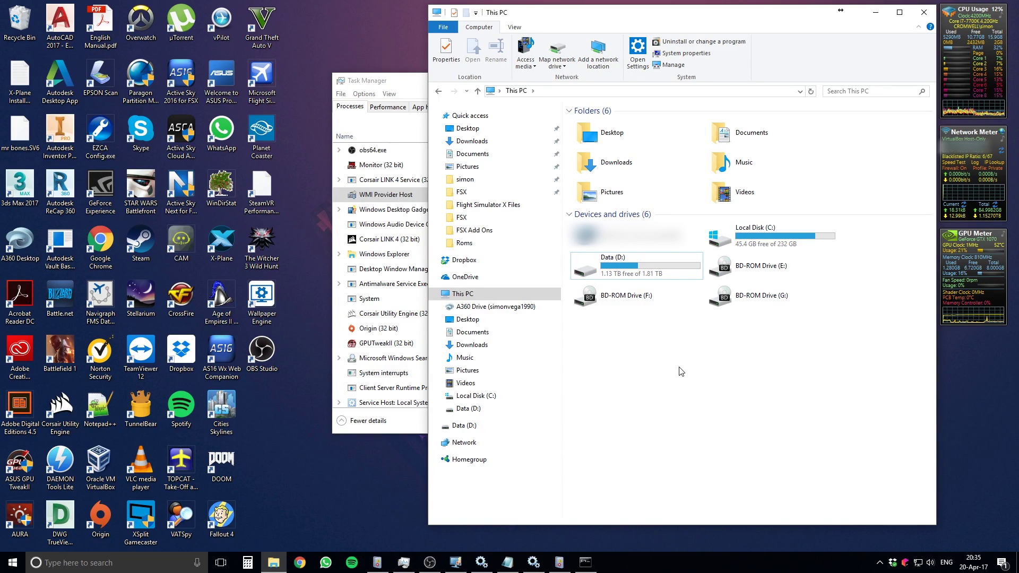
{"action": "left_click", "coordinate": [876, 13]}
{"action": "left_click_drag", "start_coordinate": [499, 88], "coordinate": [510, 91]}
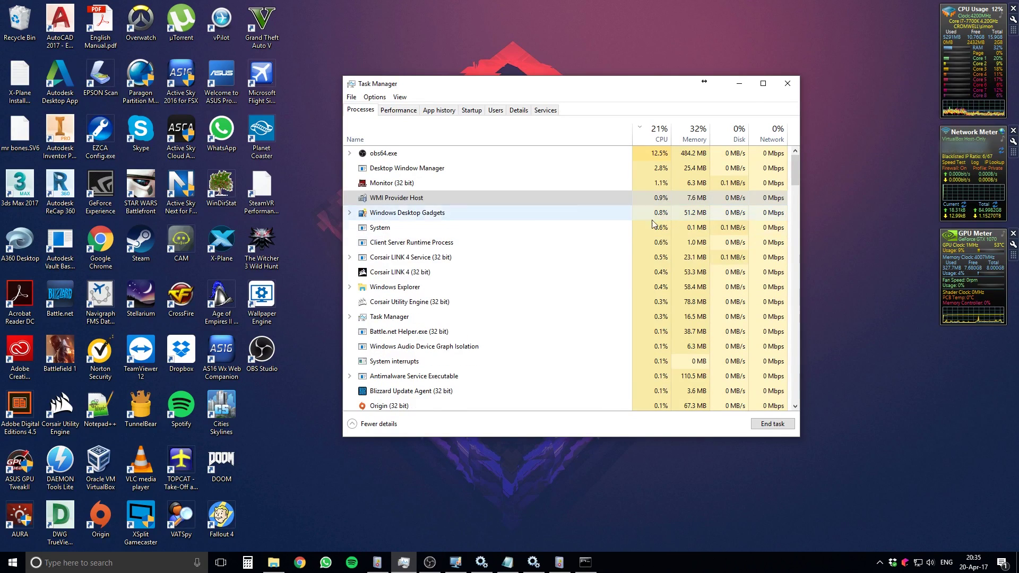
{"action": "left_click", "coordinate": [409, 204]}
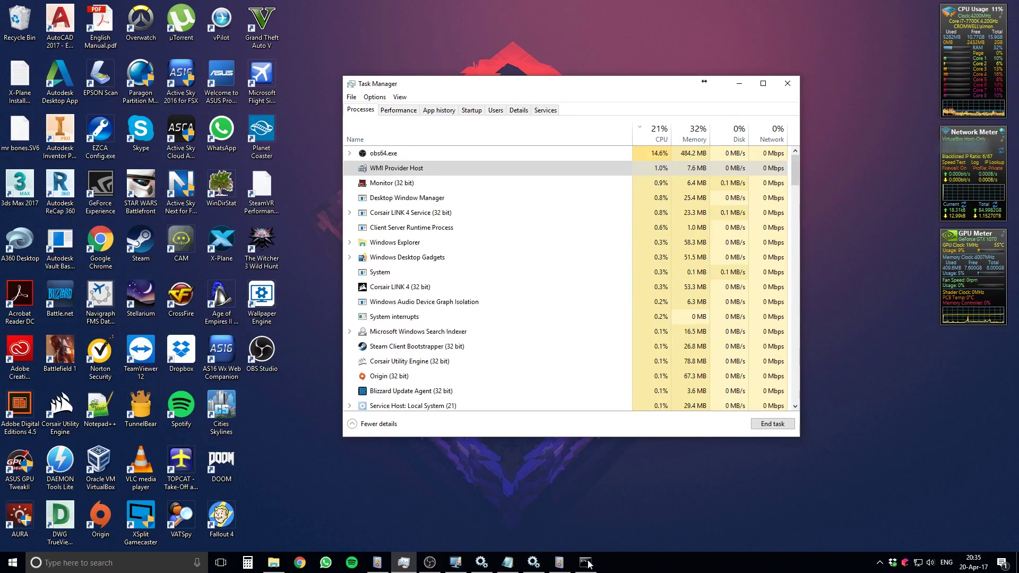
Bring up the gadget gallery, select Drives Monitor and DriveInfo, and move the window lower-left.
{"action": "left_click", "coordinate": [456, 562]}
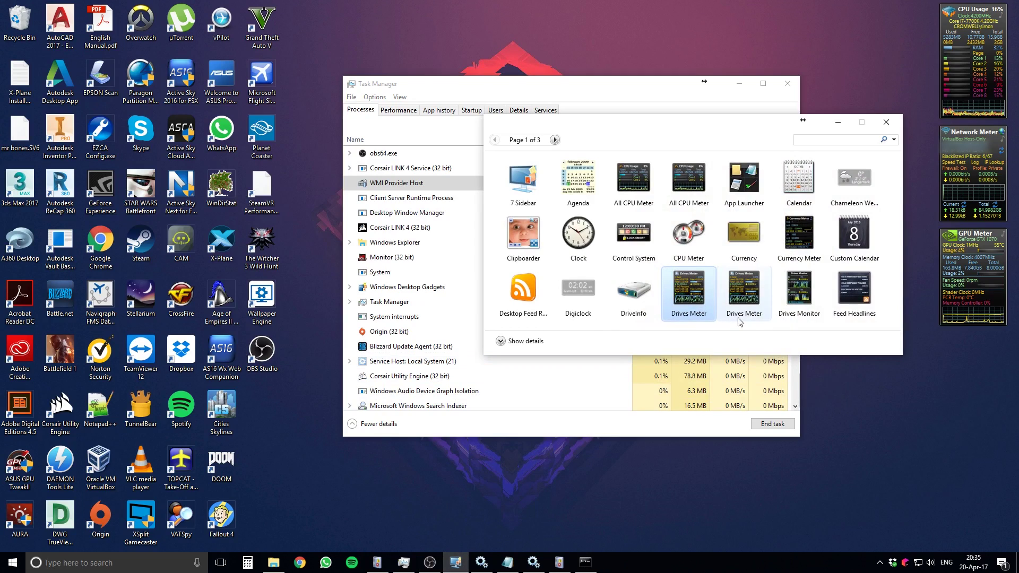
{"action": "left_click", "coordinate": [800, 317]}
{"action": "left_click", "coordinate": [643, 318]}
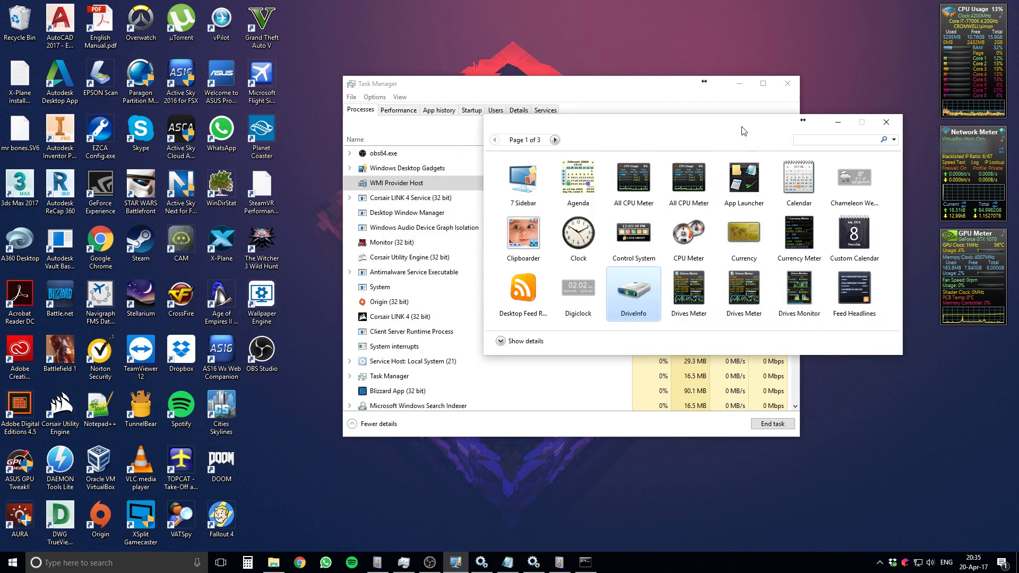
{"action": "left_click_drag", "start_coordinate": [732, 123], "coordinate": [689, 274]}
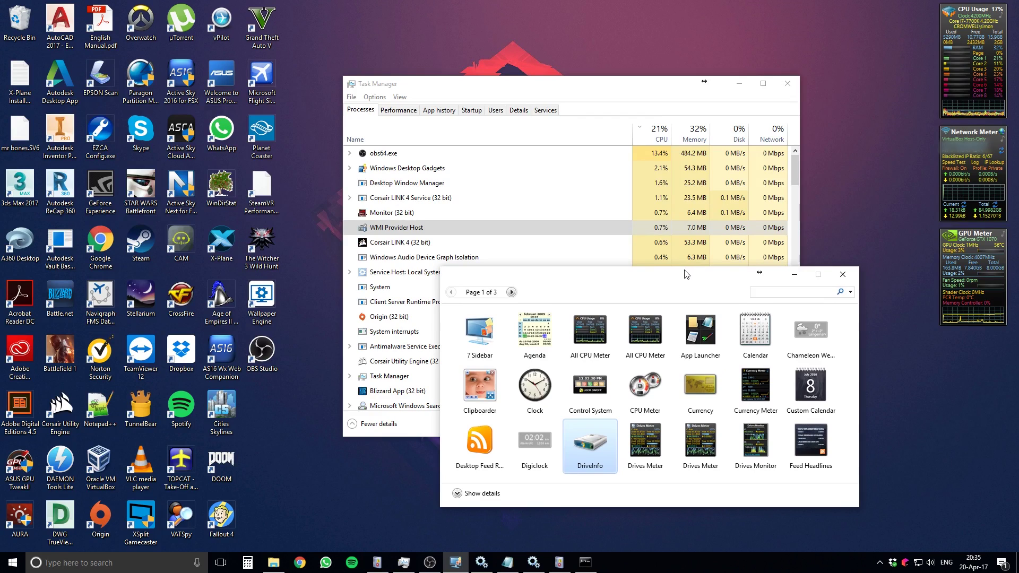